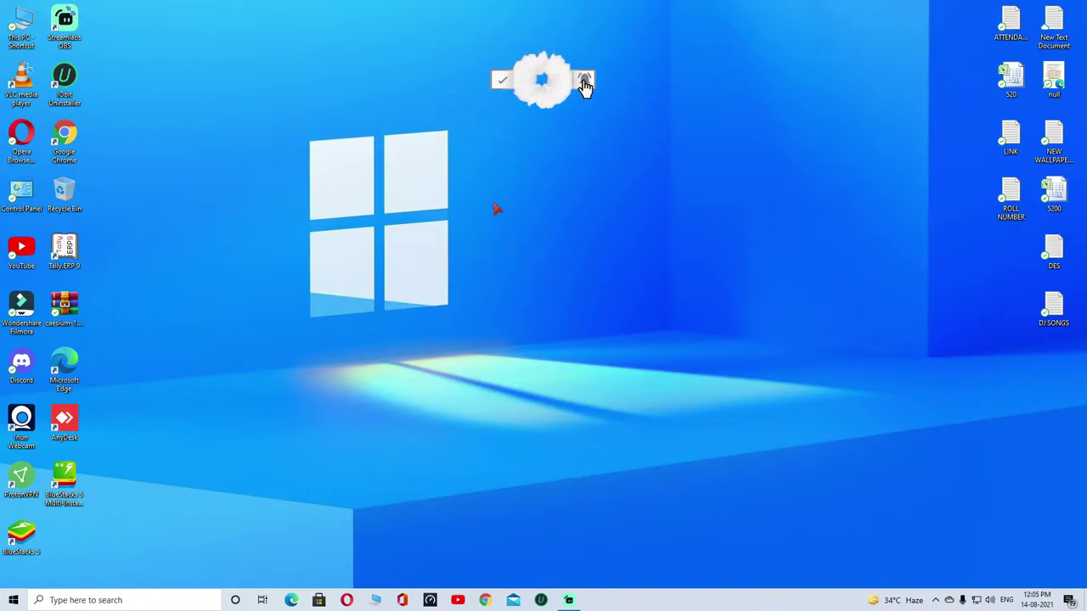
Launch the BlueStacks 5 emulator from the desktop.
{"action": "left_click", "coordinate": [24, 537]}
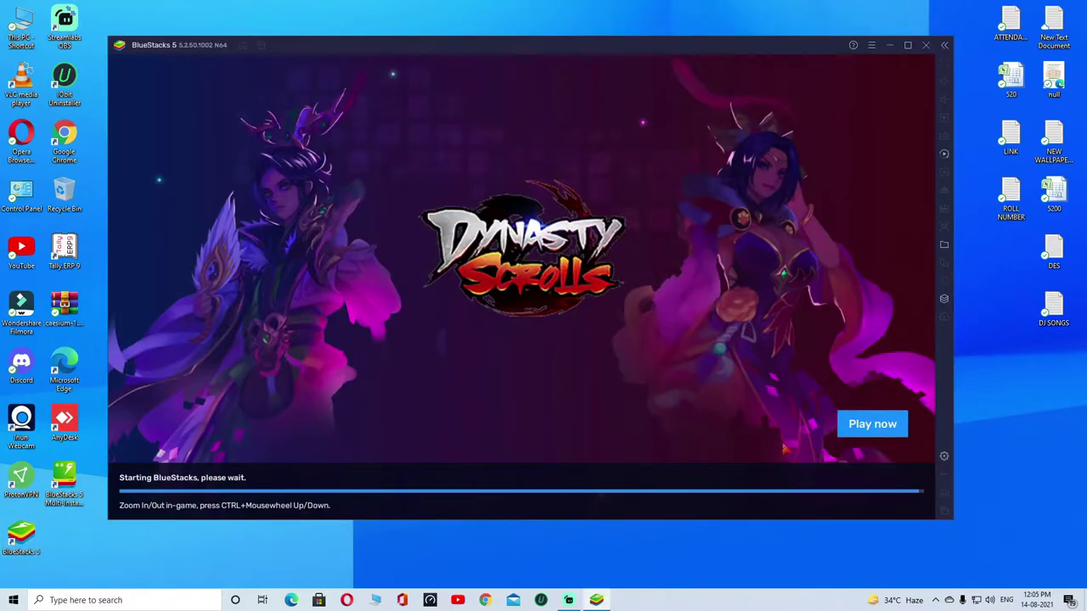
{"action": "right_click", "coordinate": [1001, 380]}
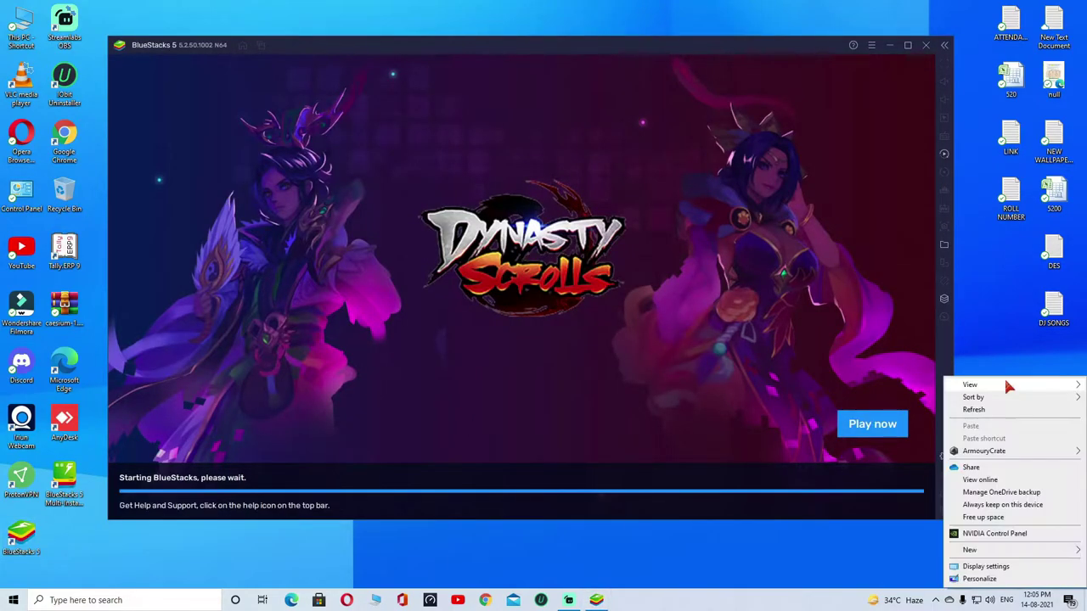
{"action": "right_click", "coordinate": [1006, 409]}
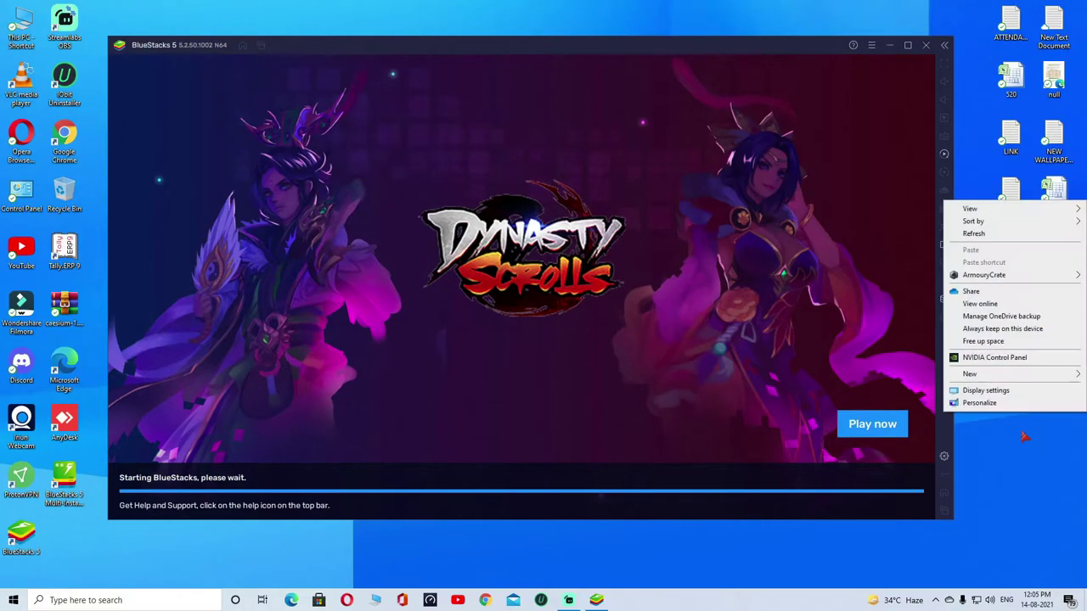
{"action": "left_click", "coordinate": [1012, 236]}
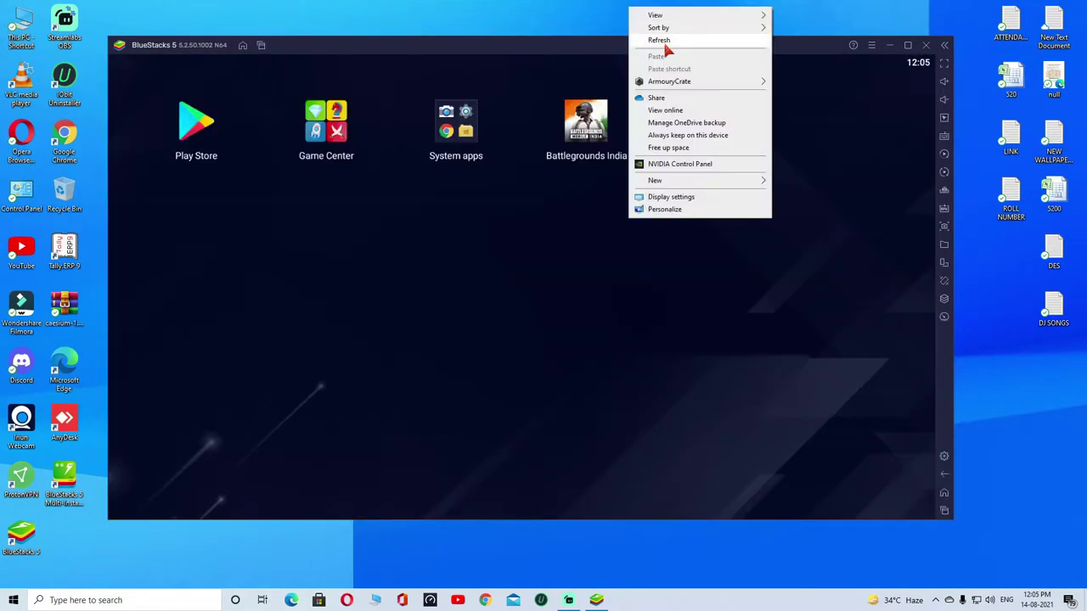
{"action": "right_click", "coordinate": [632, 12]}
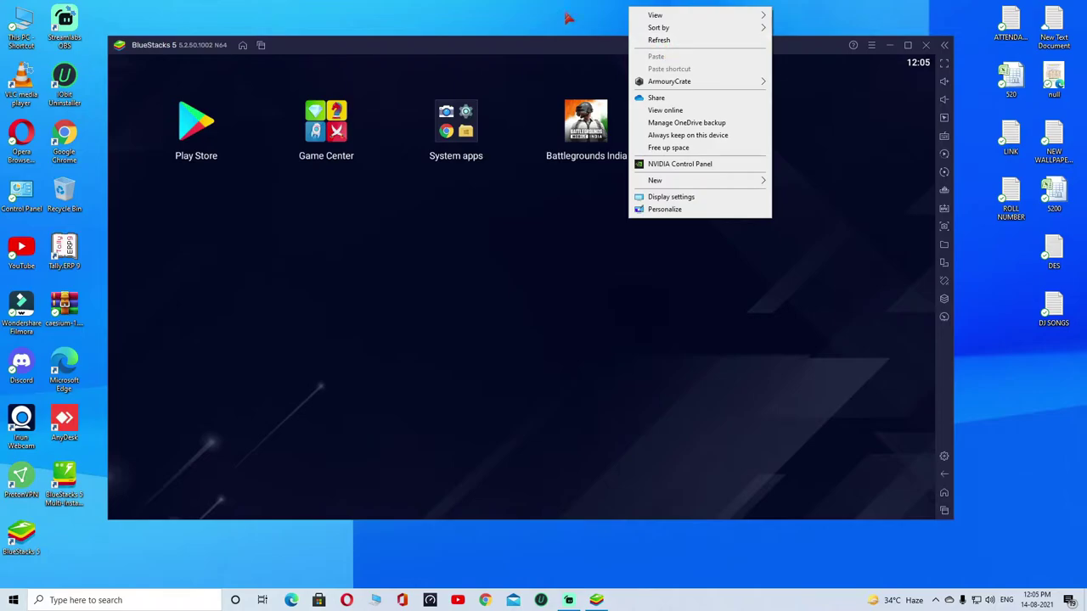
{"action": "left_click", "coordinate": [656, 40]}
{"action": "right_click", "coordinate": [488, 8]}
{"action": "left_click", "coordinate": [509, 39]}
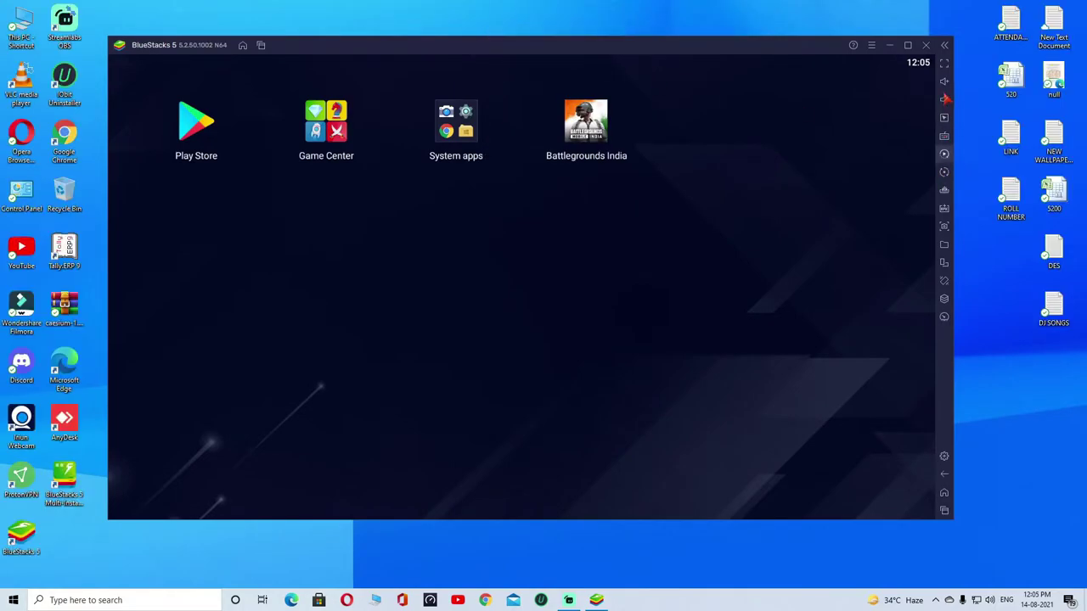
Start Battlegrounds India from the emulator's full-screen home and return the emulator to windowed view.
{"action": "key", "text": "F11"}
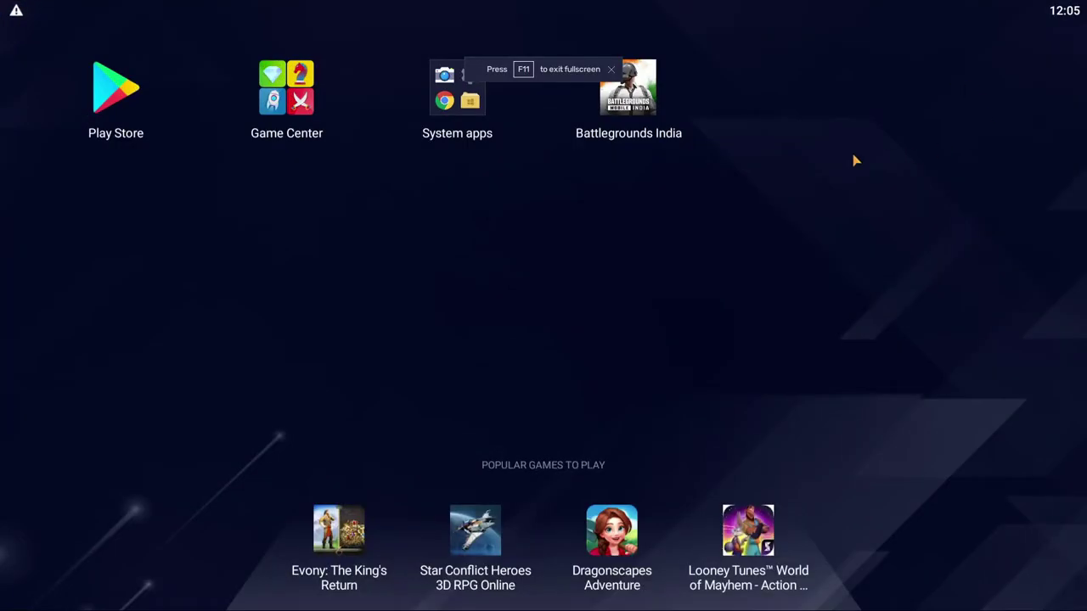
{"action": "left_click", "coordinate": [656, 98]}
{"action": "key", "text": "F11"}
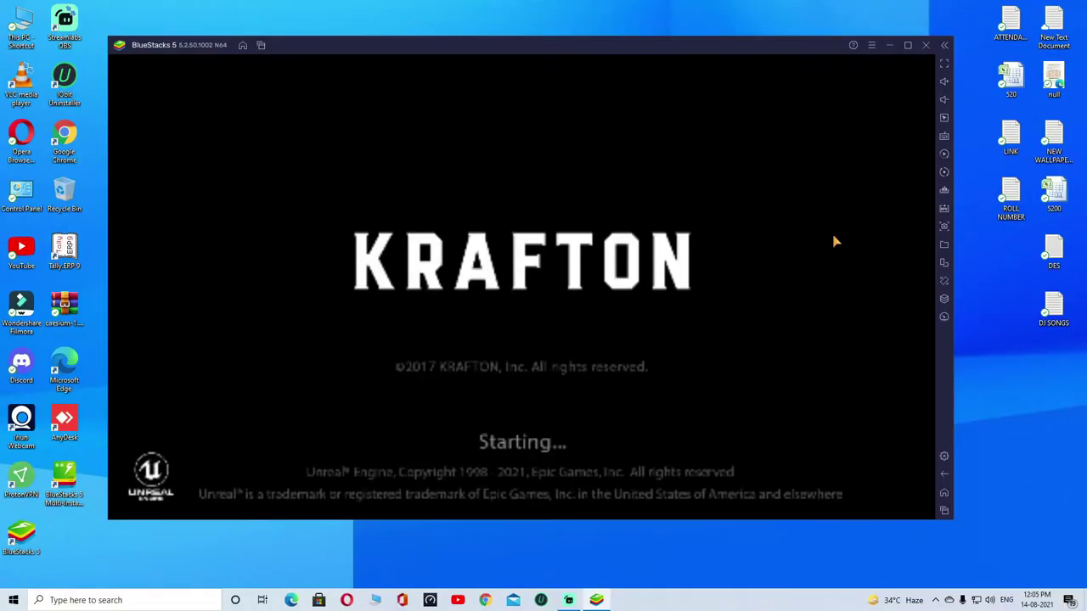
Open the emulator settings and review the memory allocation and performance mode options without changing them.
{"action": "left_click", "coordinate": [871, 47]}
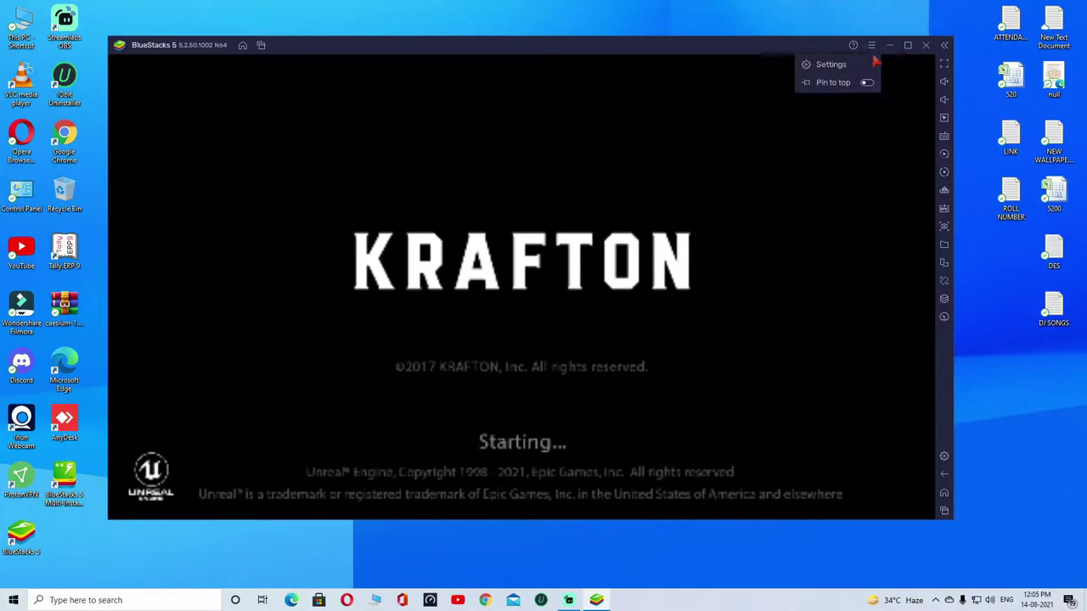
{"action": "left_click", "coordinate": [853, 66]}
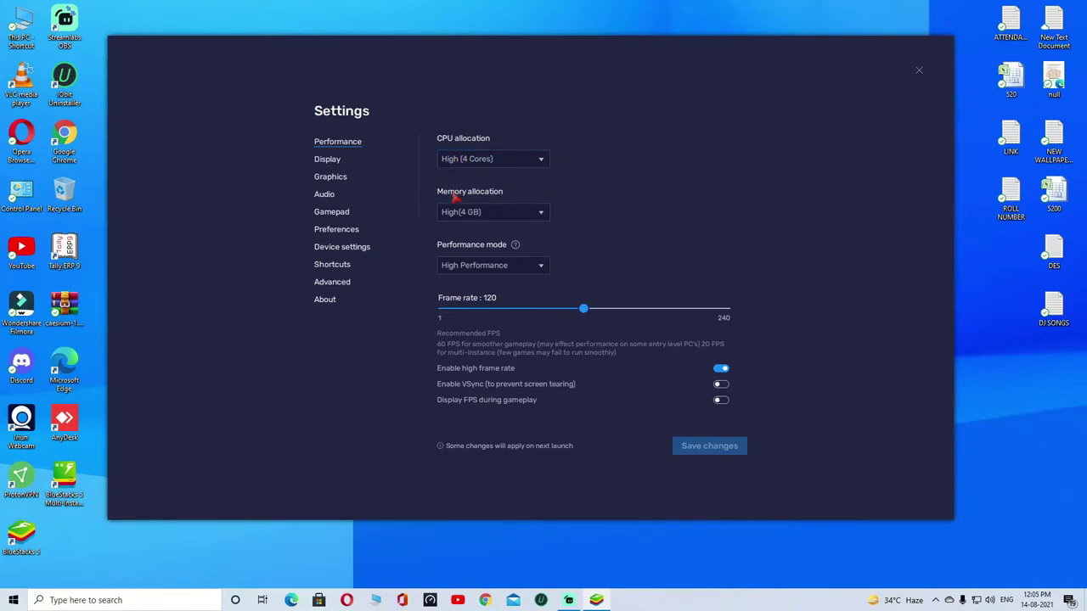
{"action": "left_click", "coordinate": [493, 216]}
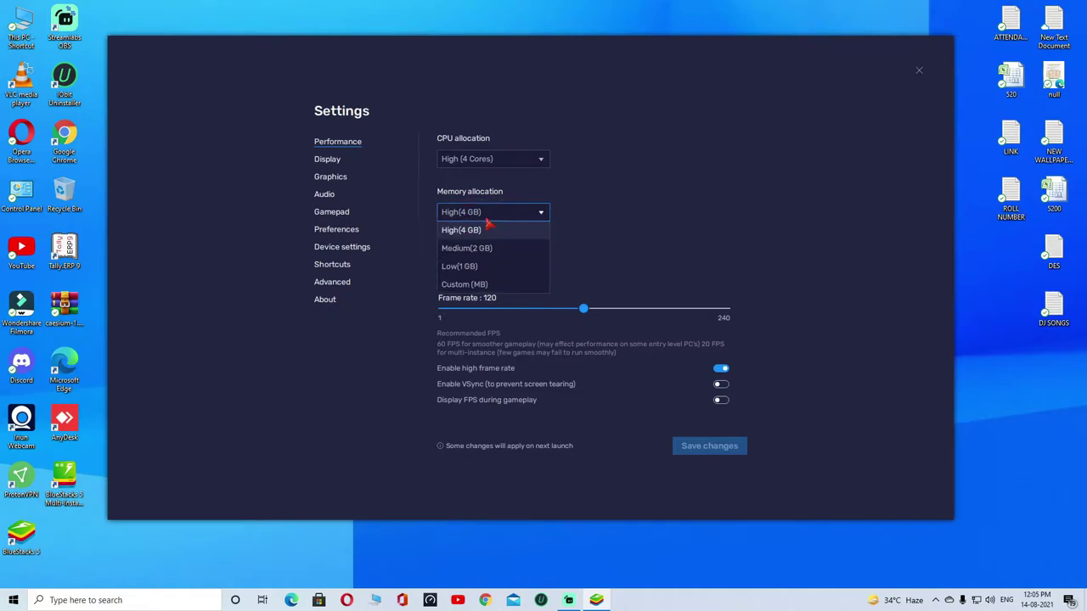
{"action": "left_click", "coordinate": [582, 208]}
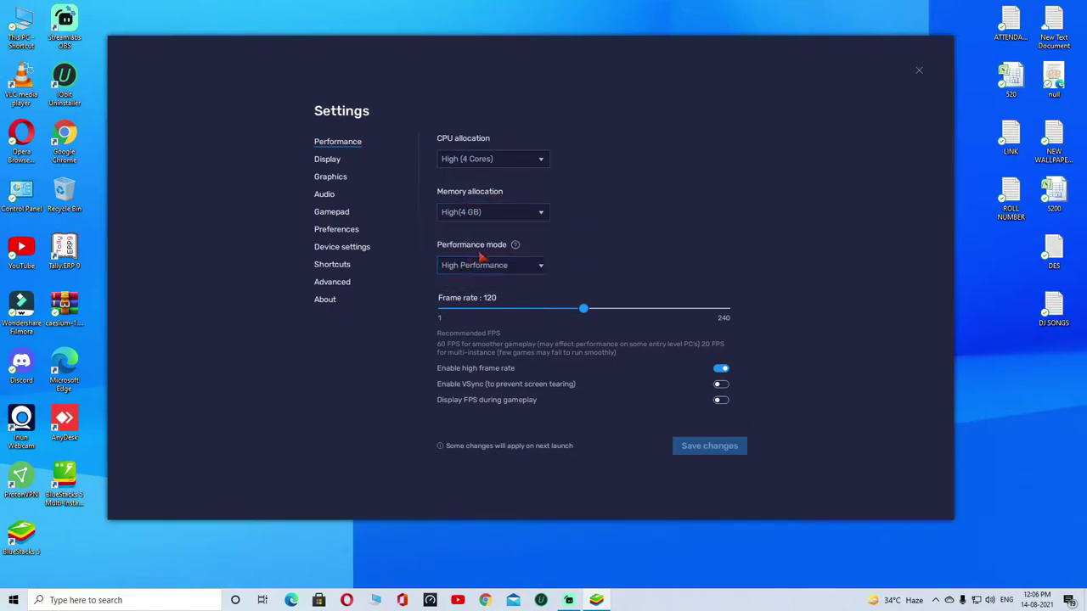
{"action": "left_click", "coordinate": [503, 265]}
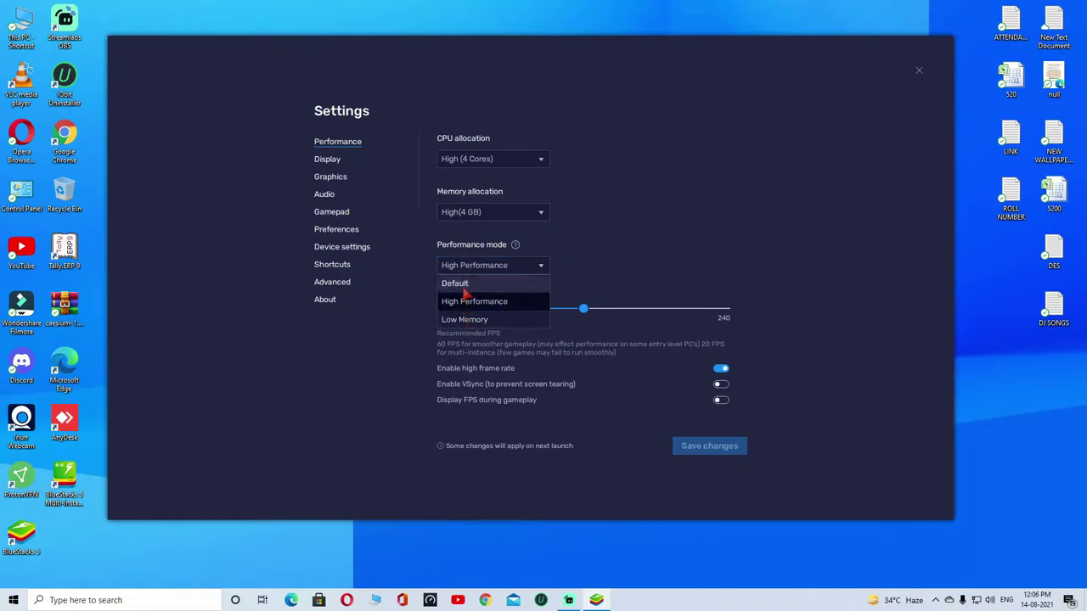
{"action": "left_click", "coordinate": [605, 278]}
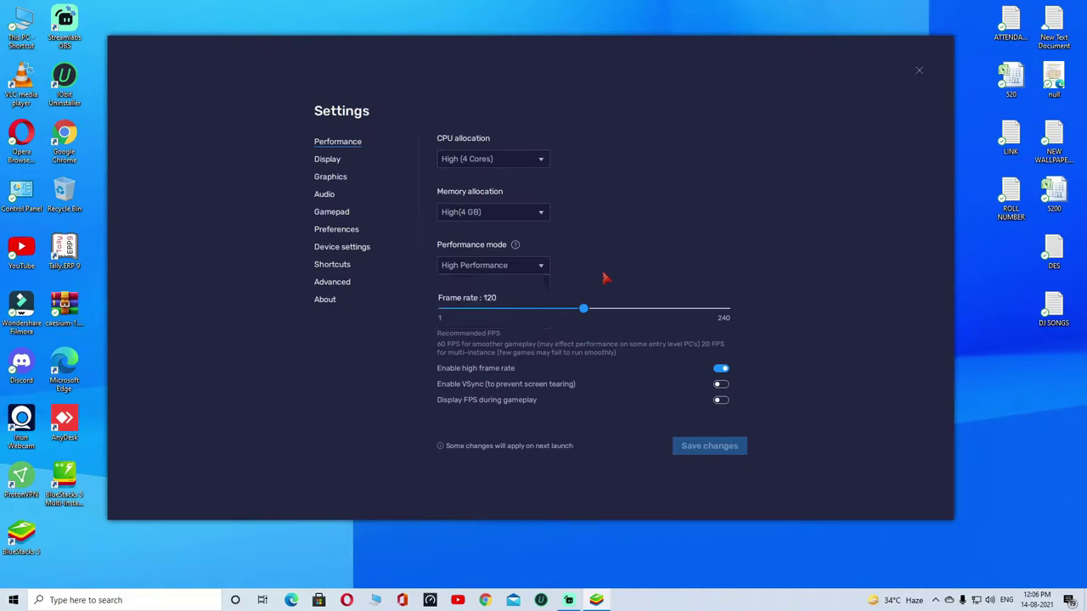
{"action": "left_click", "coordinate": [529, 270]}
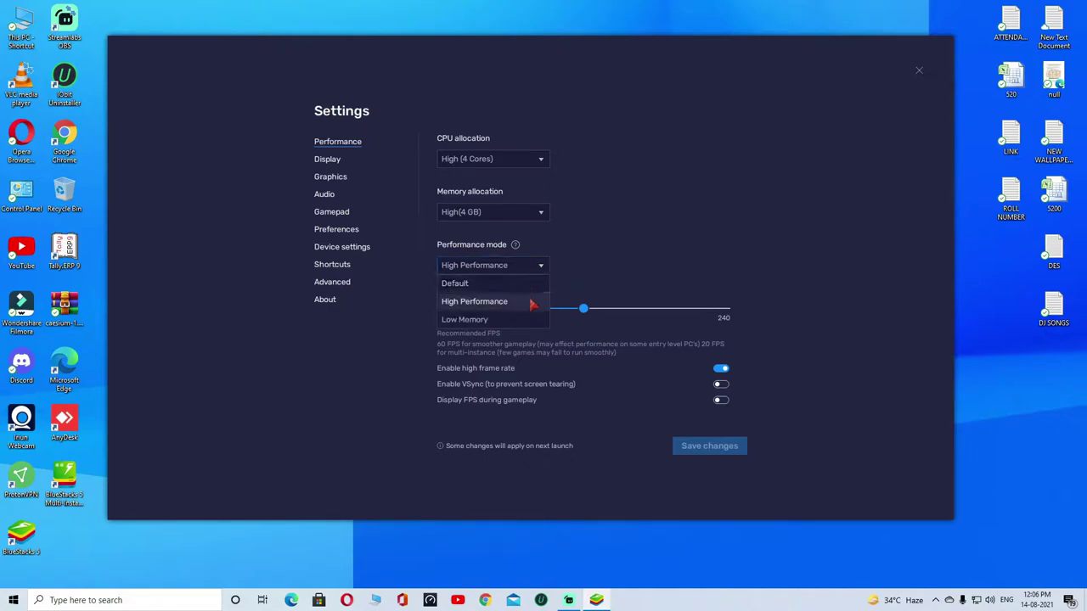
{"action": "left_click", "coordinate": [614, 274]}
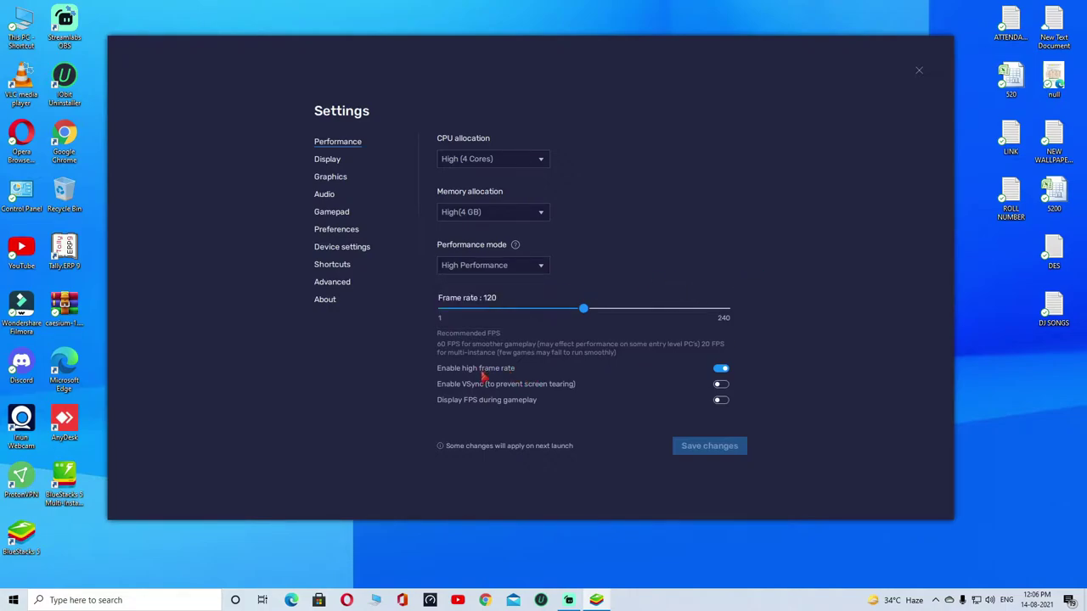
Turn the high frame rate option off and back on, and discard the changes when switching to the Display settings.
{"action": "left_click", "coordinate": [721, 370]}
{"action": "left_click", "coordinate": [720, 370]}
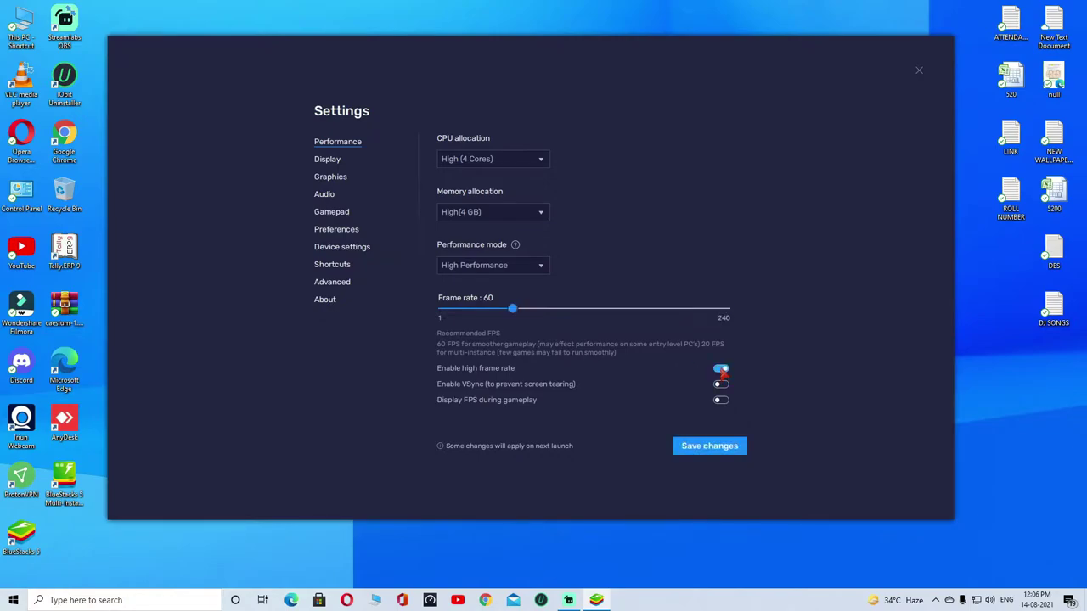
{"action": "left_click", "coordinate": [336, 159]}
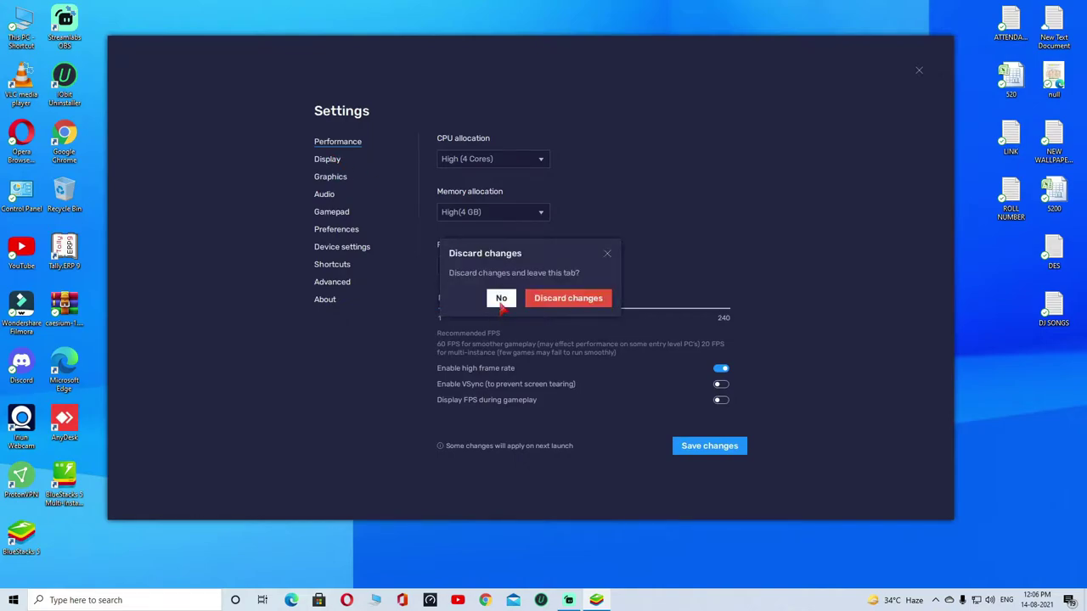
{"action": "left_click", "coordinate": [581, 301]}
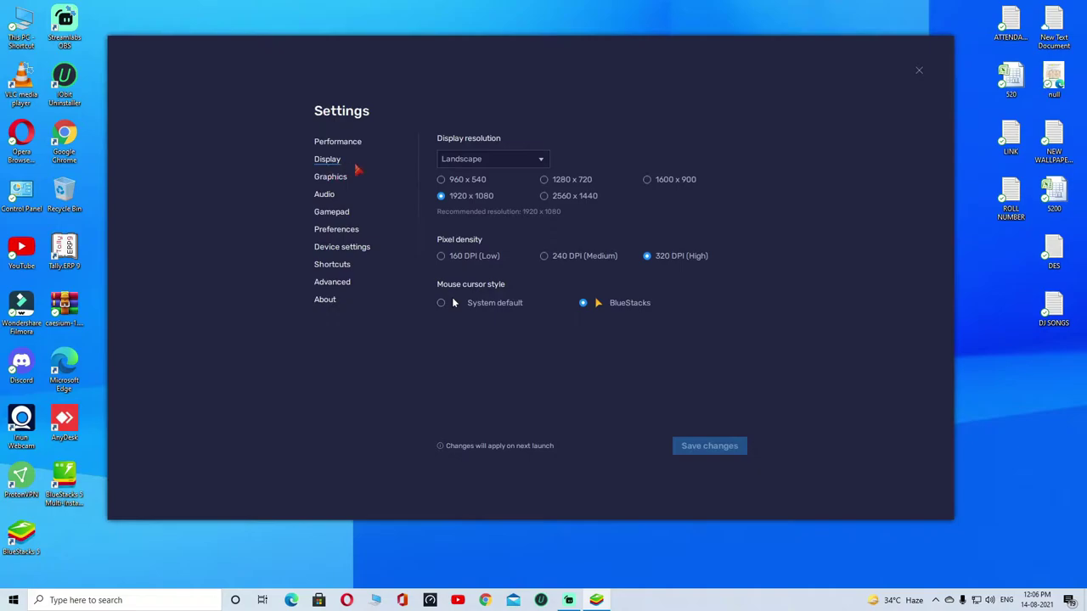
Review the display orientation choices and the ASTC texture decoding options in the Graphics settings.
{"action": "left_click", "coordinate": [479, 160]}
{"action": "left_click", "coordinate": [487, 161]}
{"action": "left_click", "coordinate": [340, 179]}
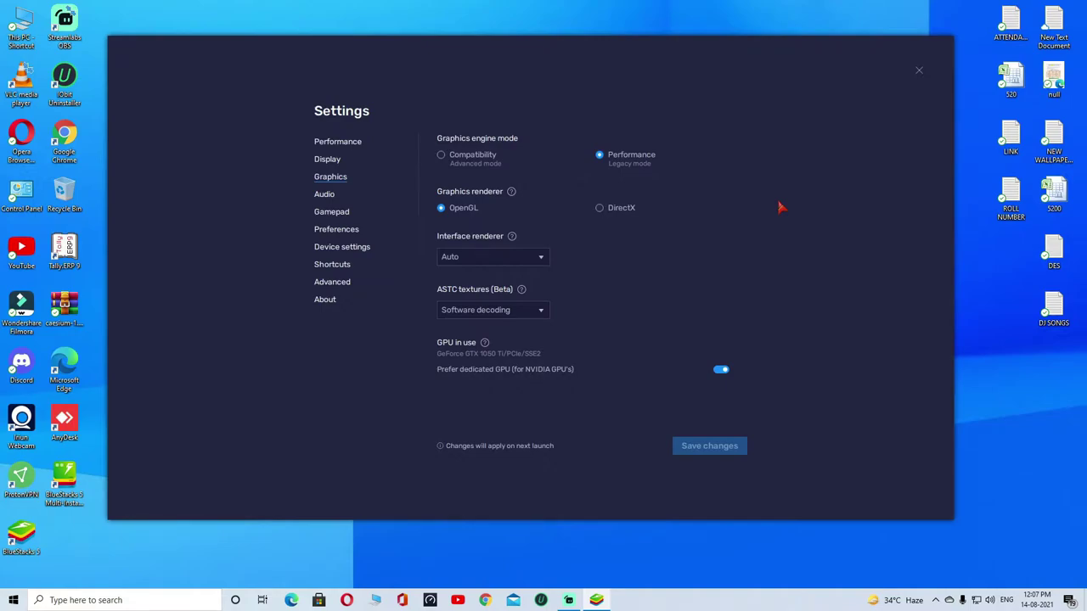
{"action": "left_click", "coordinate": [487, 311]}
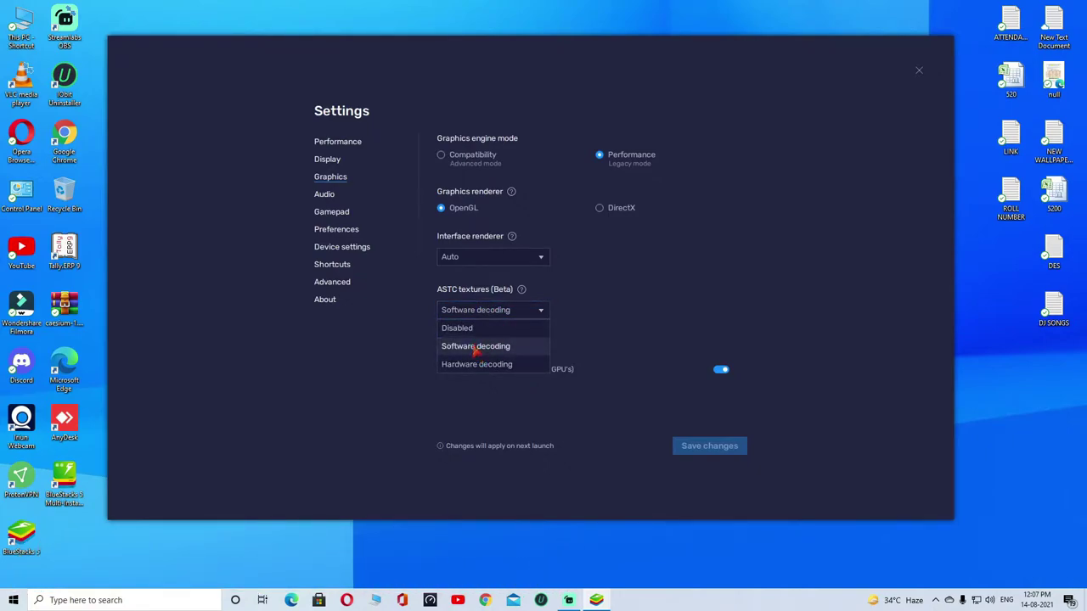
{"action": "left_click", "coordinate": [613, 313]}
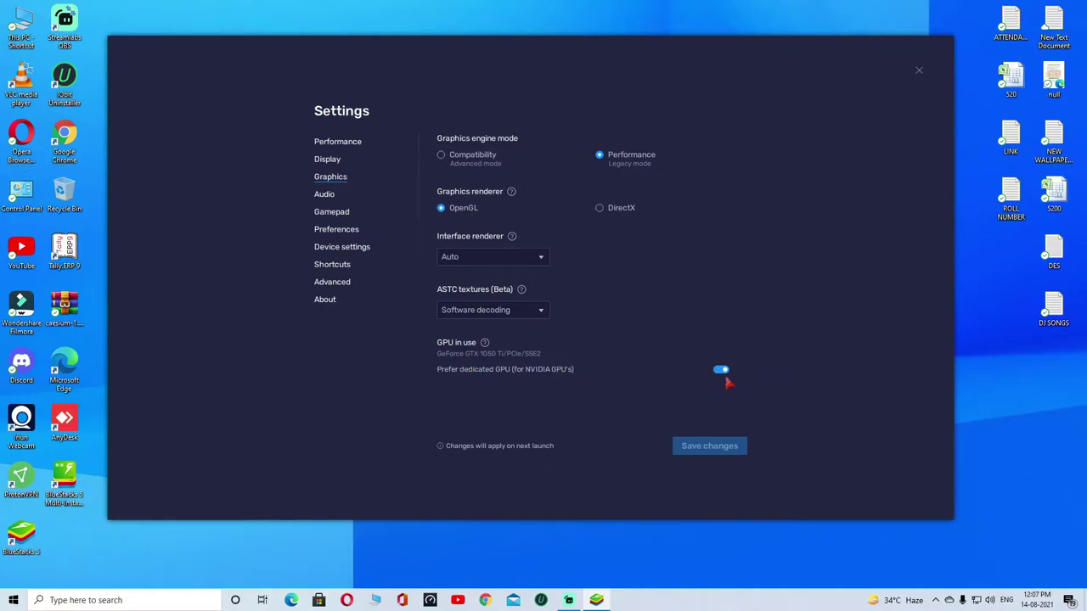
Look through the Audio, Gamepad and Preferences settings and open the Device settings.
{"action": "left_click", "coordinate": [329, 197]}
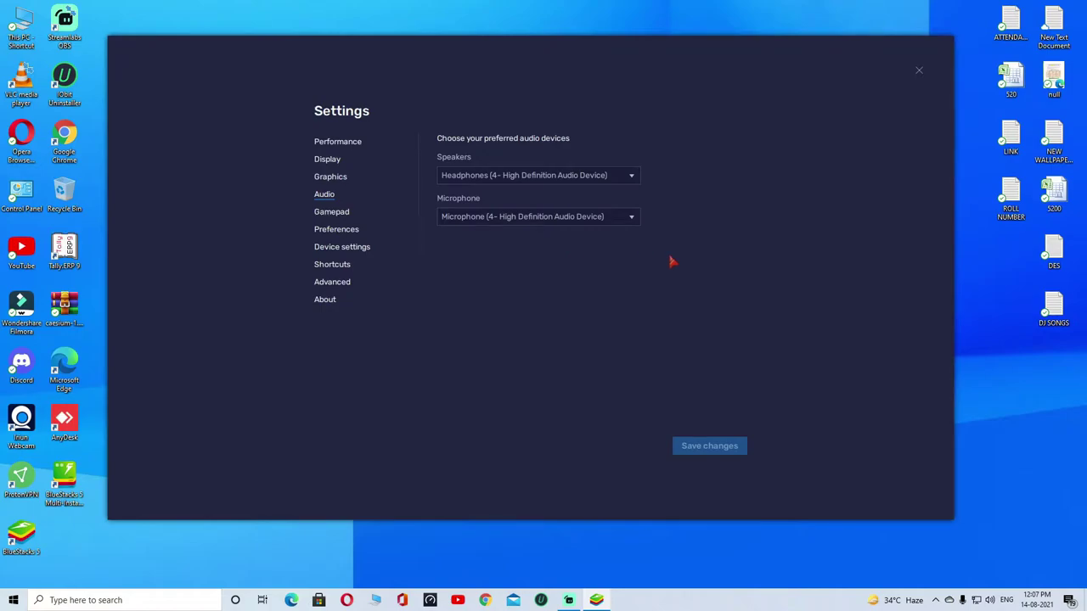
{"action": "left_click", "coordinate": [343, 214]}
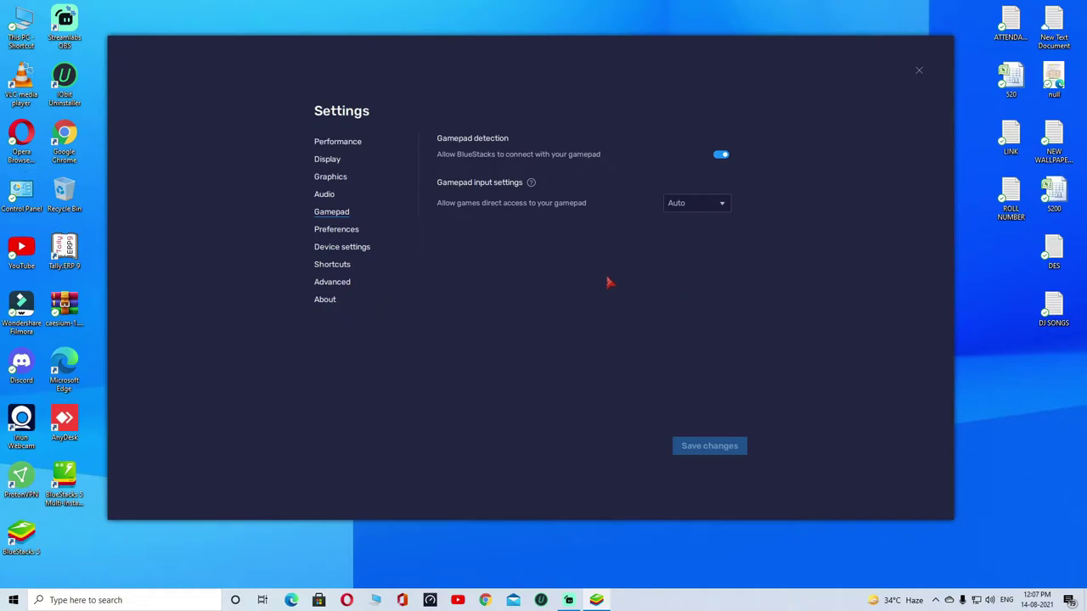
{"action": "left_click", "coordinate": [344, 237]}
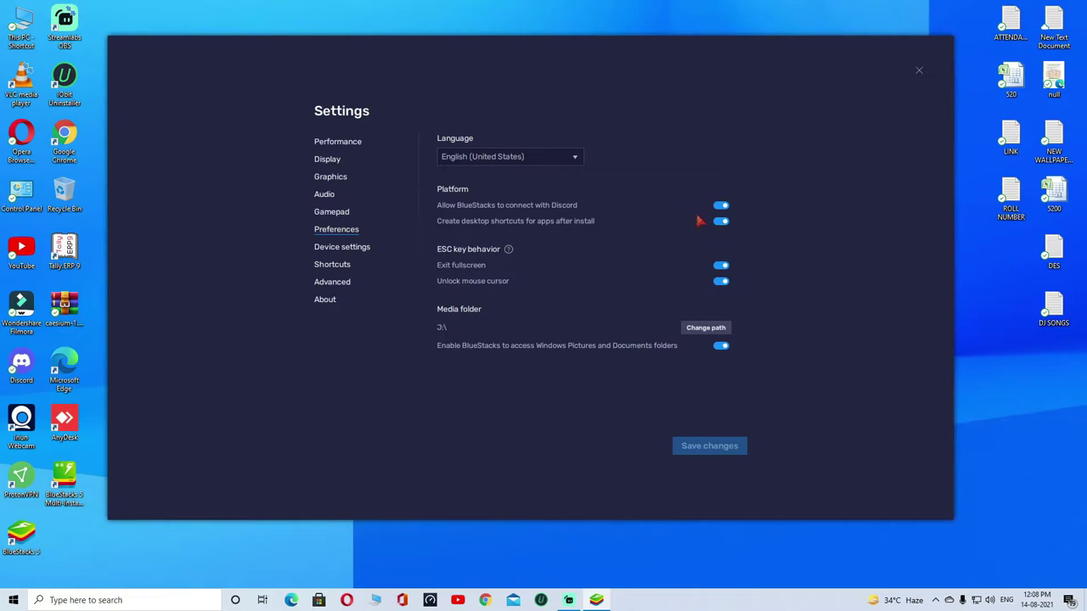
{"action": "left_click", "coordinate": [348, 250]}
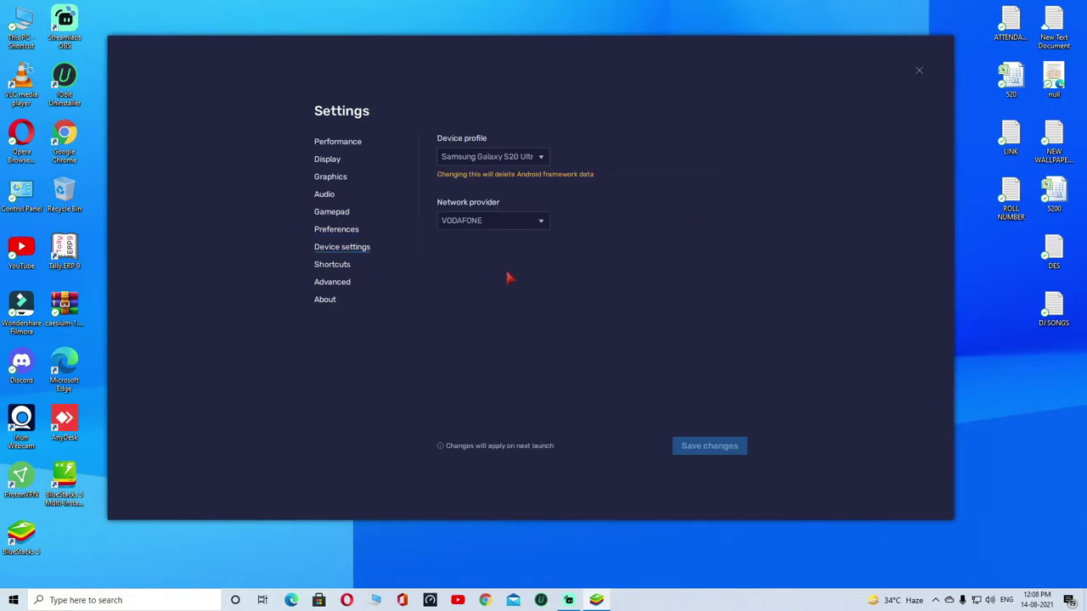
{"action": "right_click", "coordinate": [628, 7]}
{"action": "left_click", "coordinate": [478, 28]}
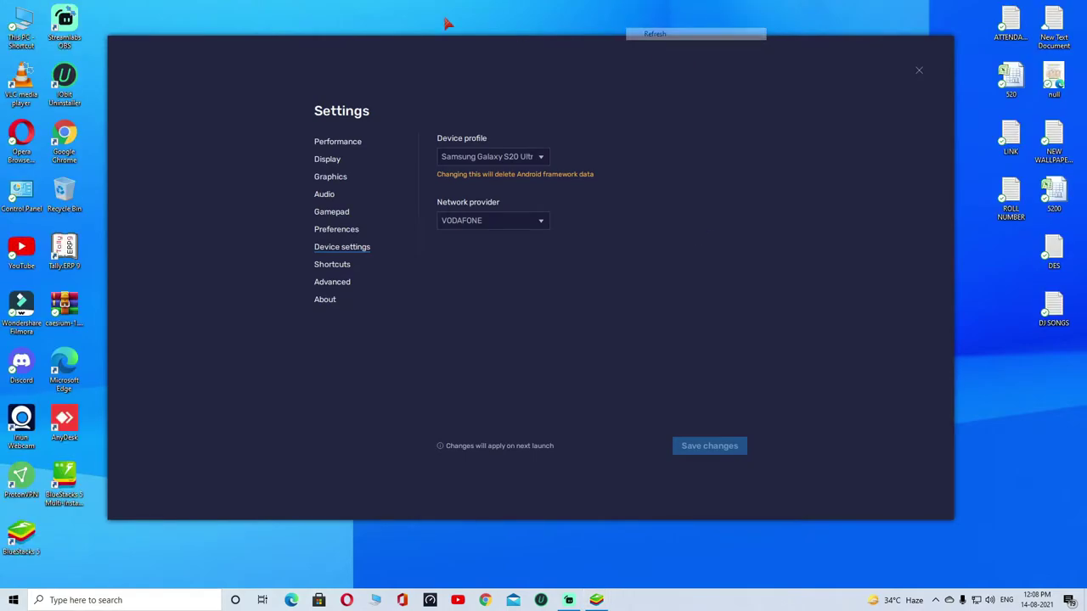
{"action": "right_click", "coordinate": [398, 10]}
{"action": "left_click", "coordinate": [458, 41]}
{"action": "right_click", "coordinate": [598, 15]}
{"action": "left_click", "coordinate": [679, 49]}
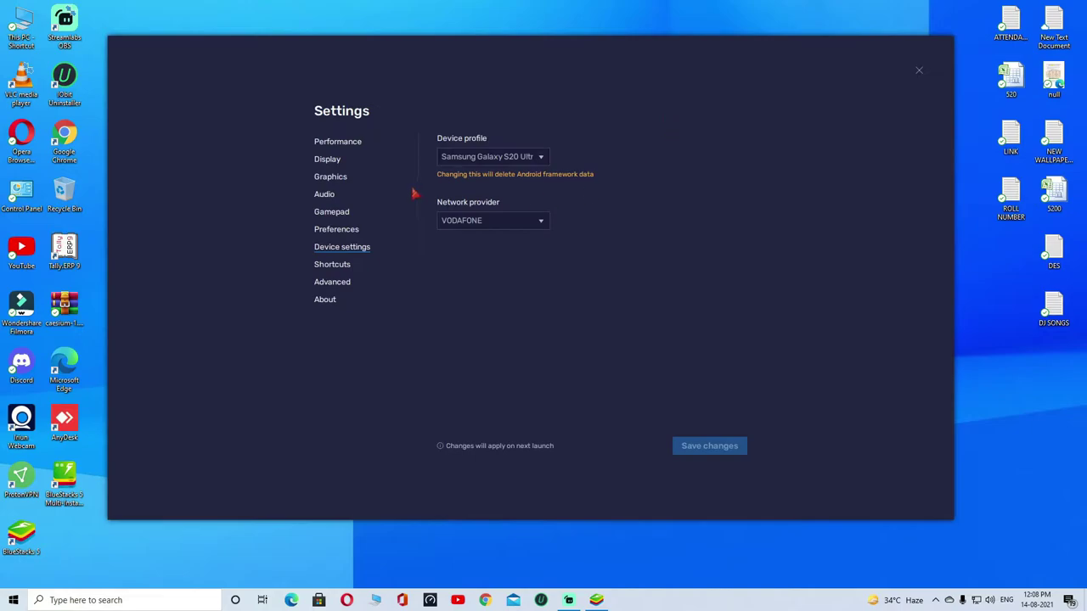
Browse the available device profiles and close the list without choosing another one.
{"action": "left_click", "coordinate": [501, 159]}
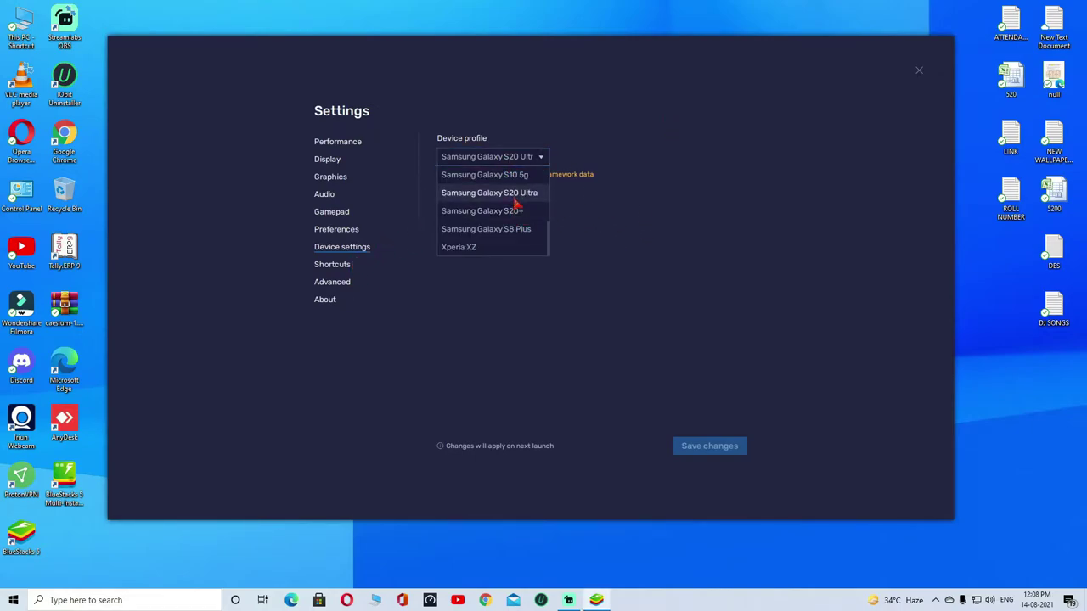
{"action": "scroll", "coordinate": [516, 201], "scroll_direction": "up", "scroll_amount": 6}
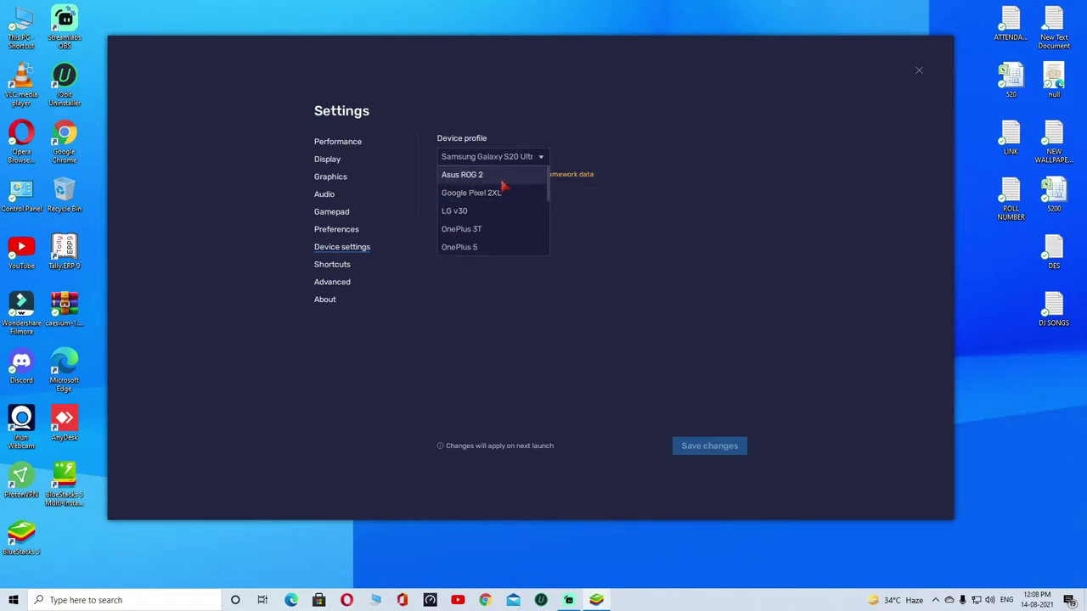
{"action": "scroll", "coordinate": [501, 217], "scroll_direction": "down", "scroll_amount": 5}
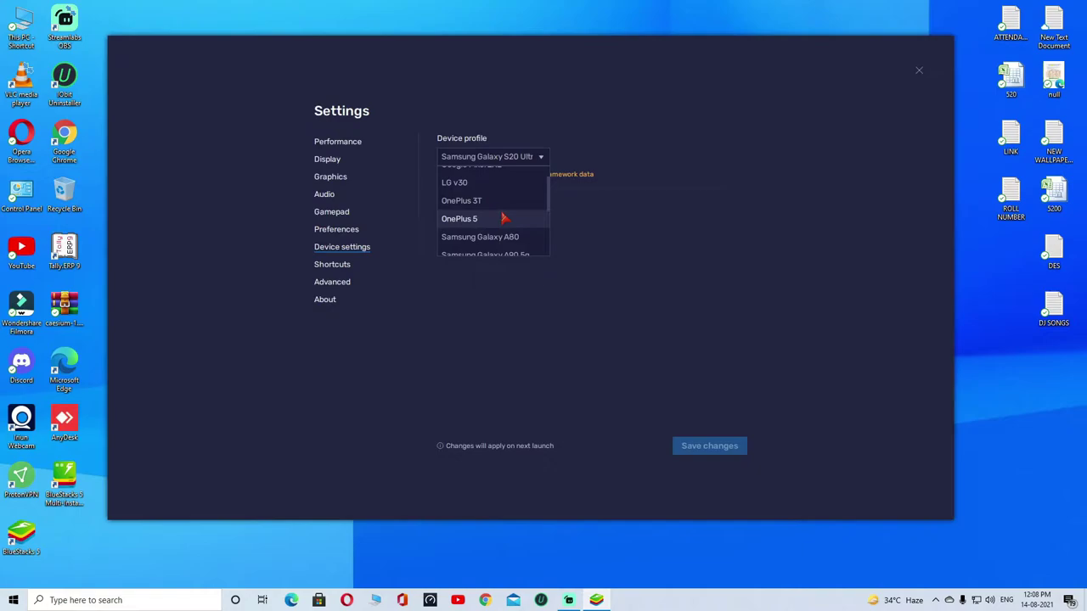
{"action": "left_click", "coordinate": [645, 240]}
Revisit the Performance, Display, Graphics, Audio and Gamepad settings pages.
{"action": "left_click", "coordinate": [346, 142]}
{"action": "left_click", "coordinate": [332, 158]}
{"action": "left_click", "coordinate": [333, 178]}
{"action": "left_click", "coordinate": [329, 197]}
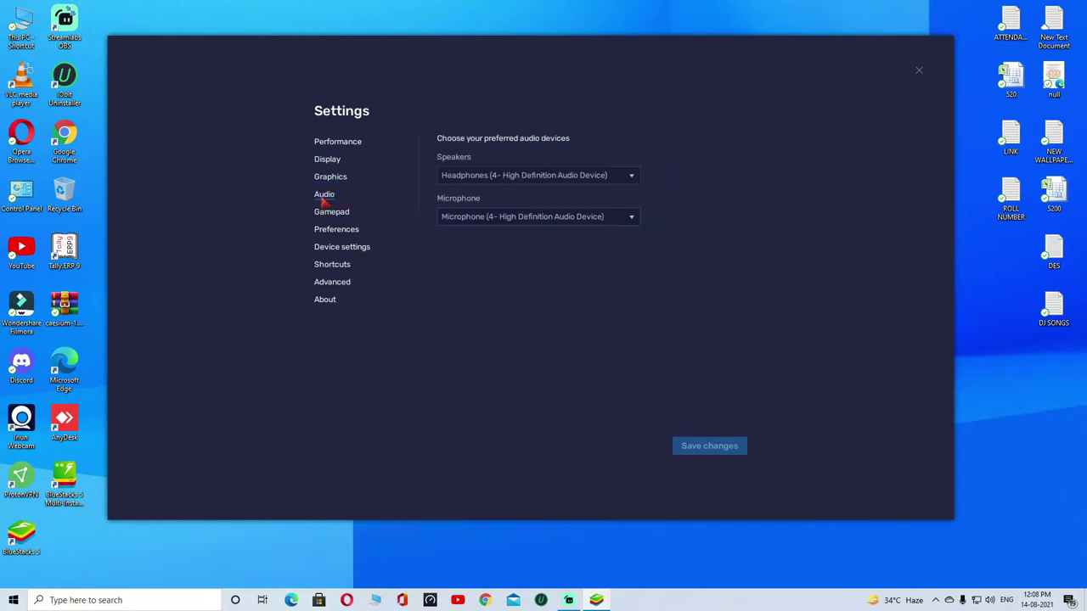
{"action": "left_click", "coordinate": [333, 213]}
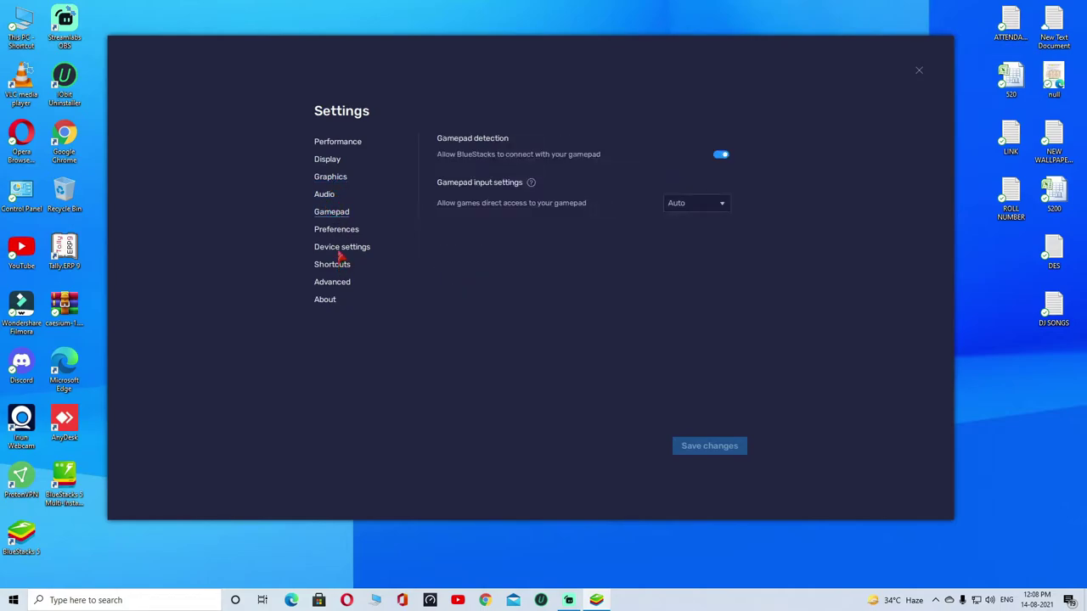
Examine the phone models offered as device profiles in the Device settings, from Asus ROG 2 to Xperia XZ.
{"action": "left_click", "coordinate": [340, 249]}
{"action": "left_click", "coordinate": [491, 158]}
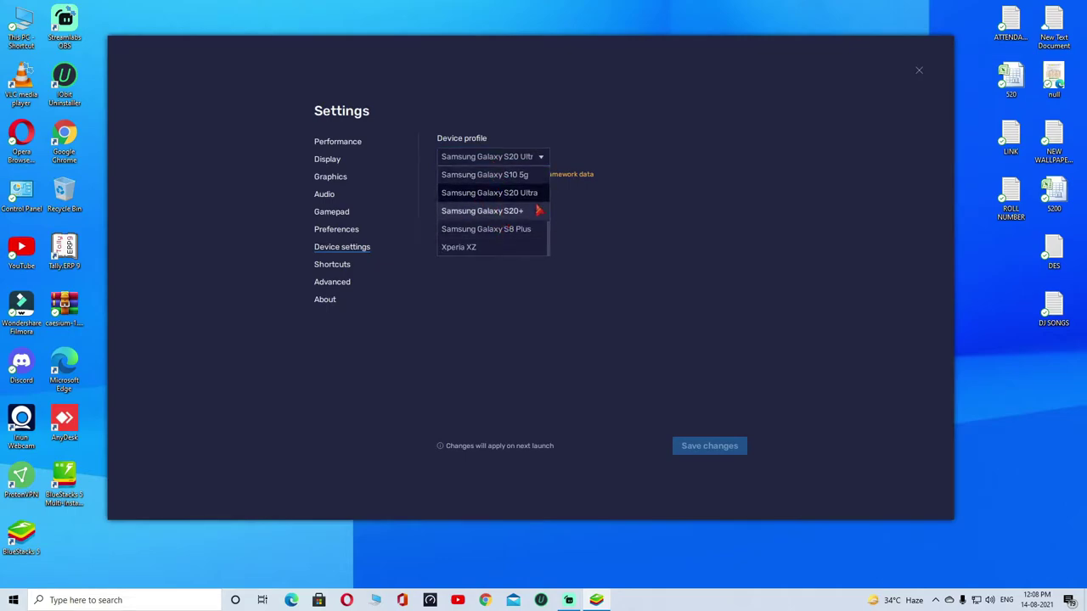
{"action": "scroll", "coordinate": [535, 210], "scroll_direction": "up", "scroll_amount": 3}
{"action": "scroll", "coordinate": [518, 208], "scroll_direction": "up", "scroll_amount": 5}
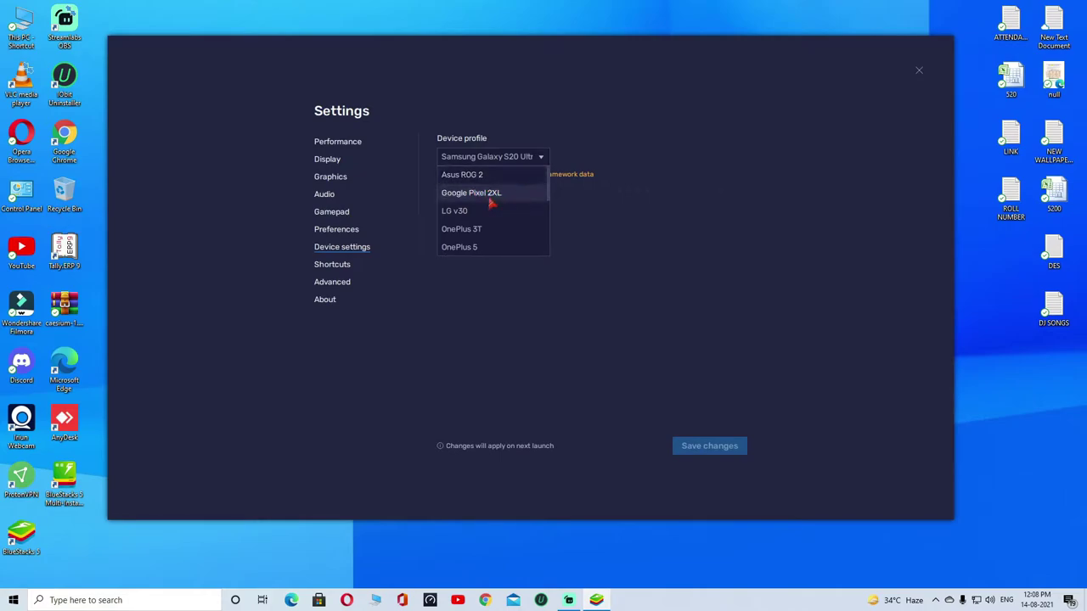
{"action": "scroll", "coordinate": [506, 221], "scroll_direction": "down", "scroll_amount": 4}
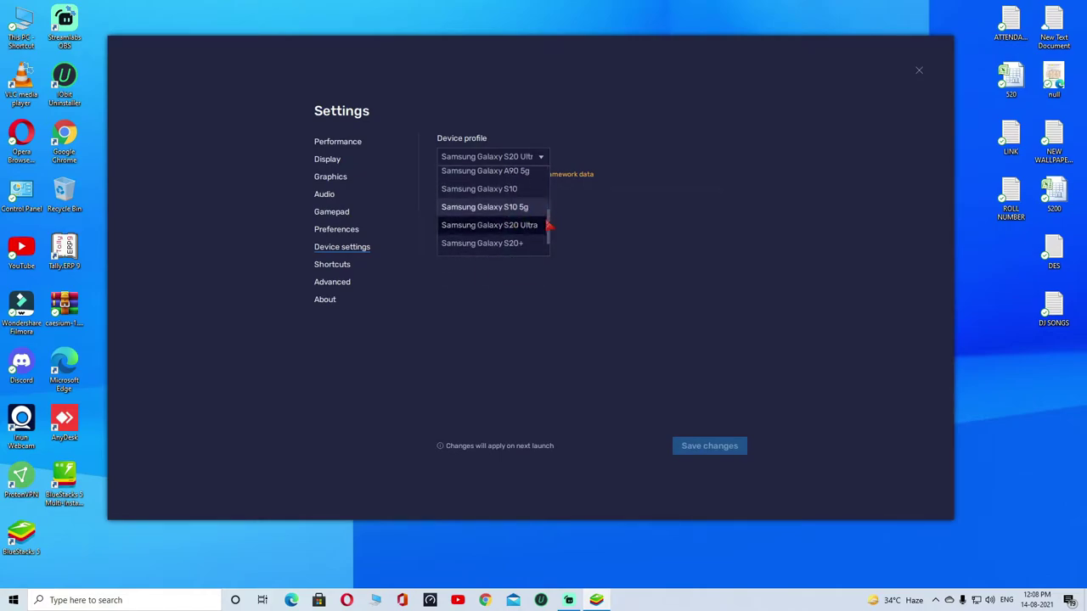
{"action": "scroll", "coordinate": [526, 243], "scroll_direction": "up", "scroll_amount": 1}
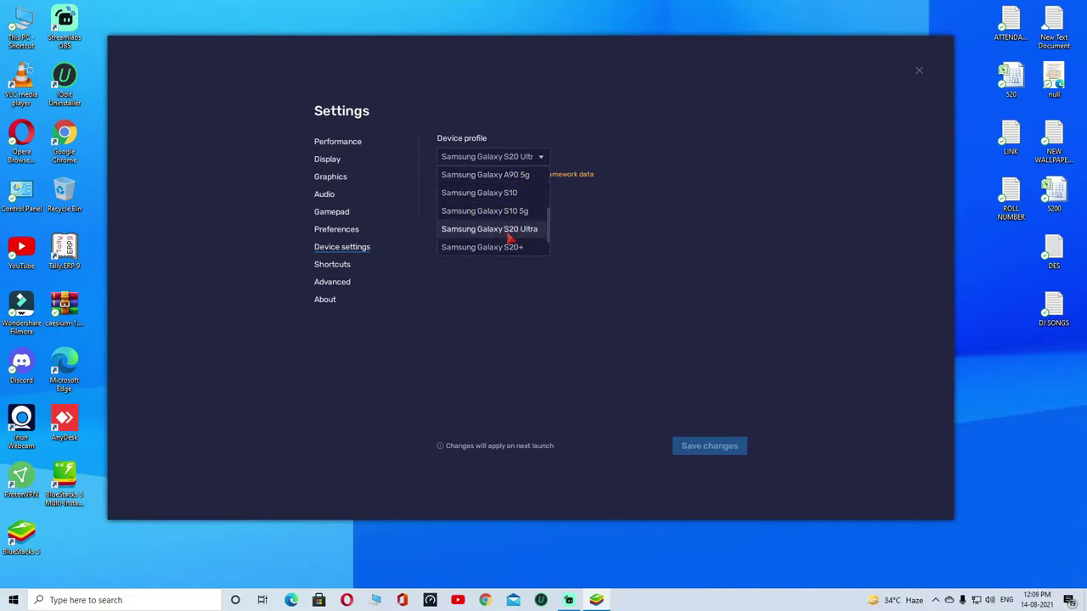
{"action": "scroll", "coordinate": [504, 219], "scroll_direction": "down", "scroll_amount": 1}
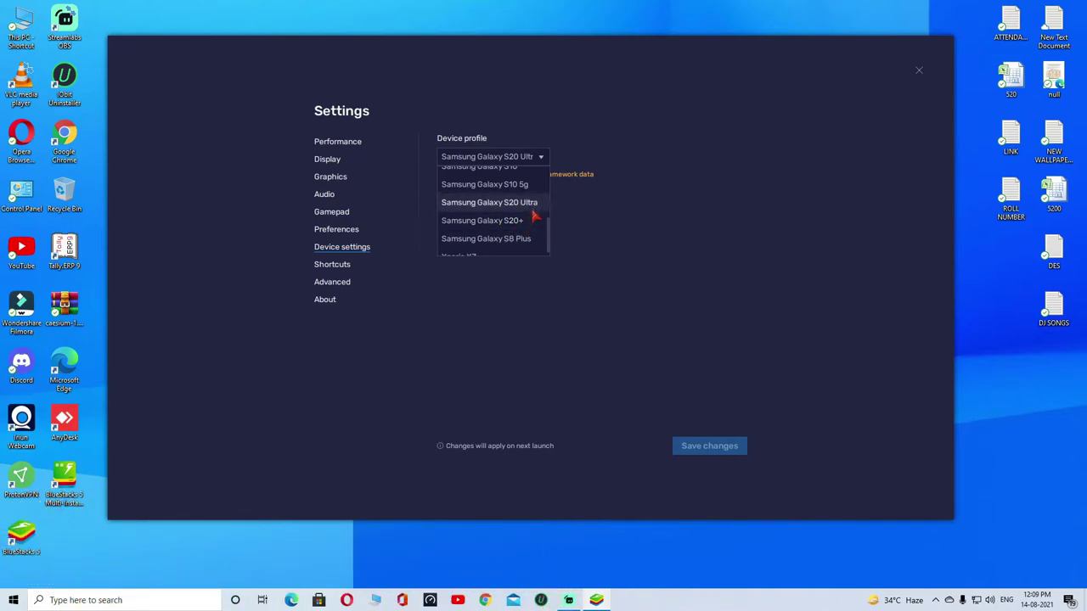
{"action": "scroll", "coordinate": [525, 225], "scroll_direction": "down", "scroll_amount": 1}
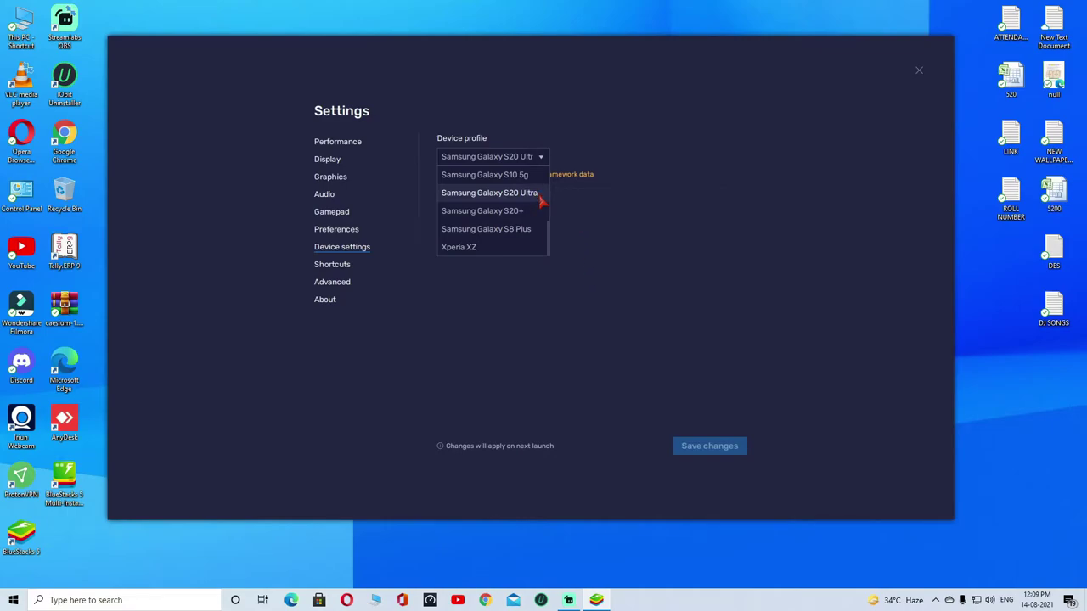
{"action": "scroll", "coordinate": [535, 204], "scroll_direction": "up", "scroll_amount": 5}
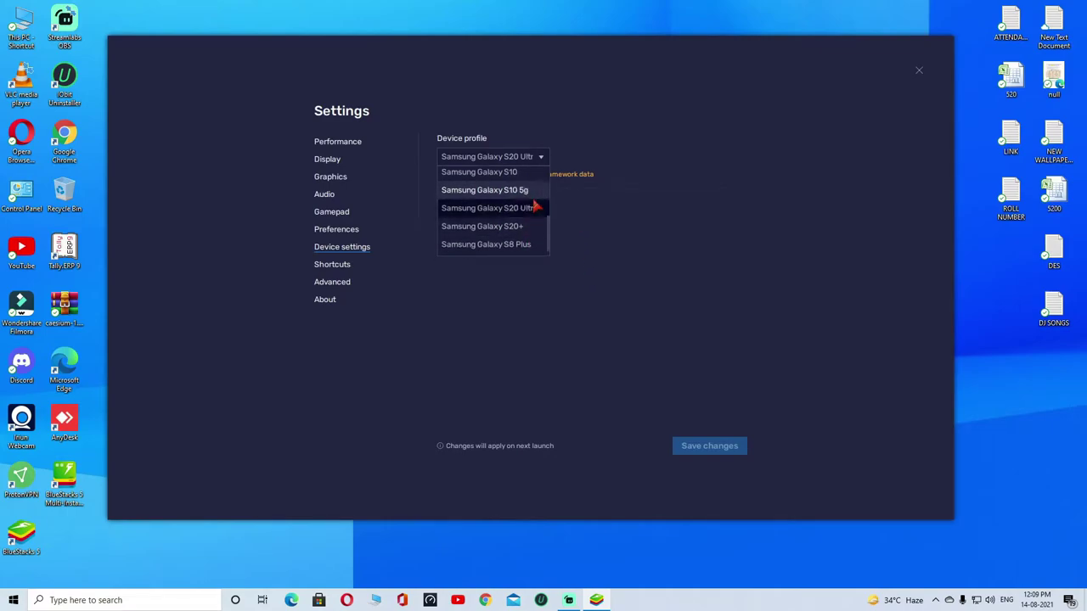
{"action": "scroll", "coordinate": [510, 218], "scroll_direction": "up", "scroll_amount": 1}
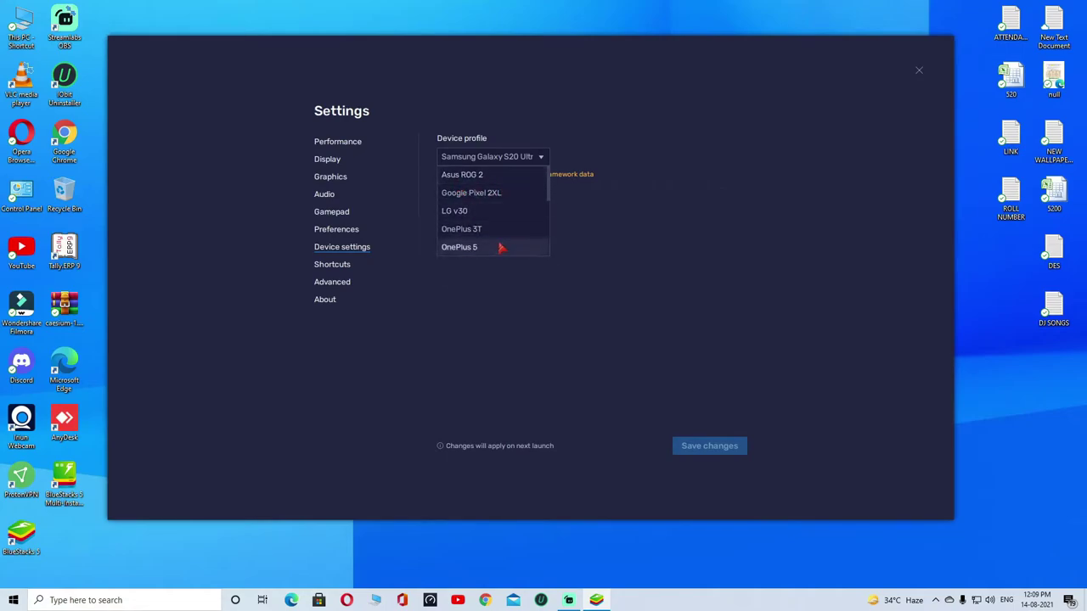
{"action": "scroll", "coordinate": [512, 229], "scroll_direction": "down", "scroll_amount": 5}
Revisit the Preferences, Gamepad, Graphics, Display and Performance settings pages.
{"action": "left_click", "coordinate": [344, 230]}
{"action": "left_click", "coordinate": [339, 231]}
{"action": "left_click", "coordinate": [333, 211]}
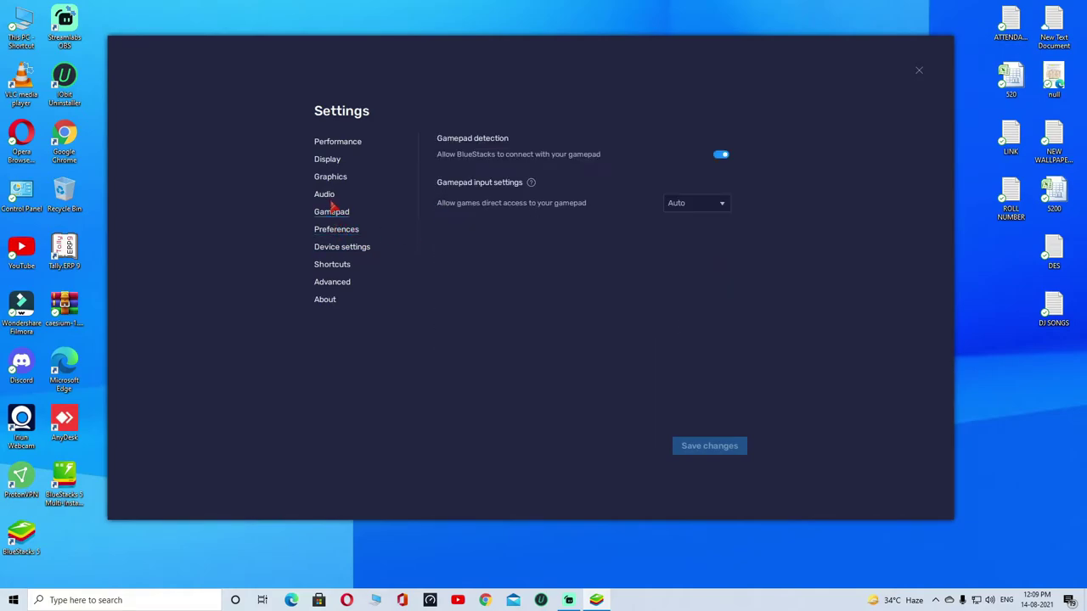
{"action": "left_click", "coordinate": [329, 179]}
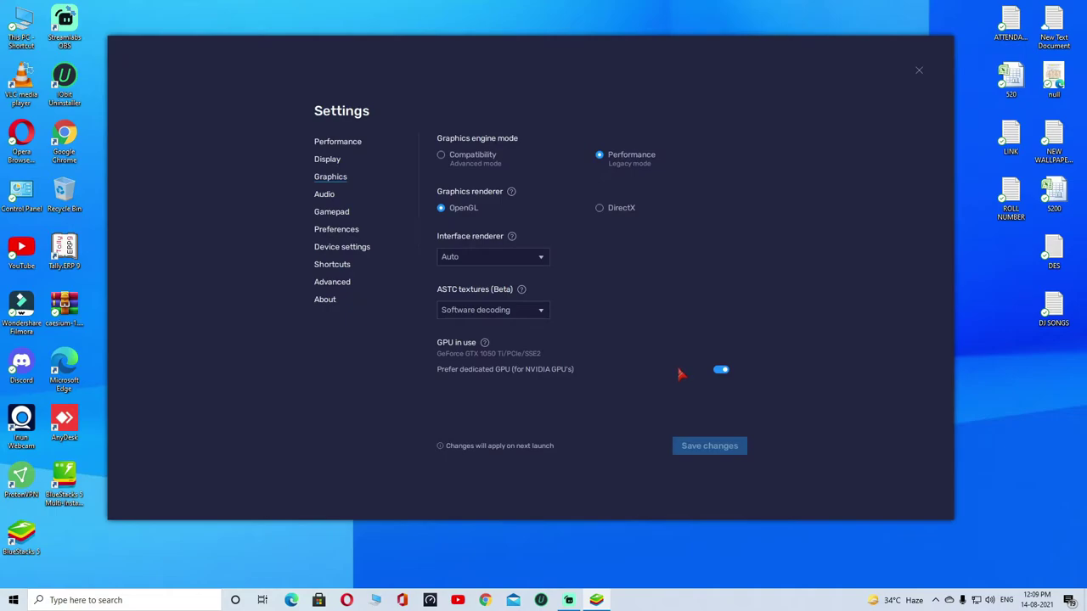
{"action": "left_click", "coordinate": [334, 165]}
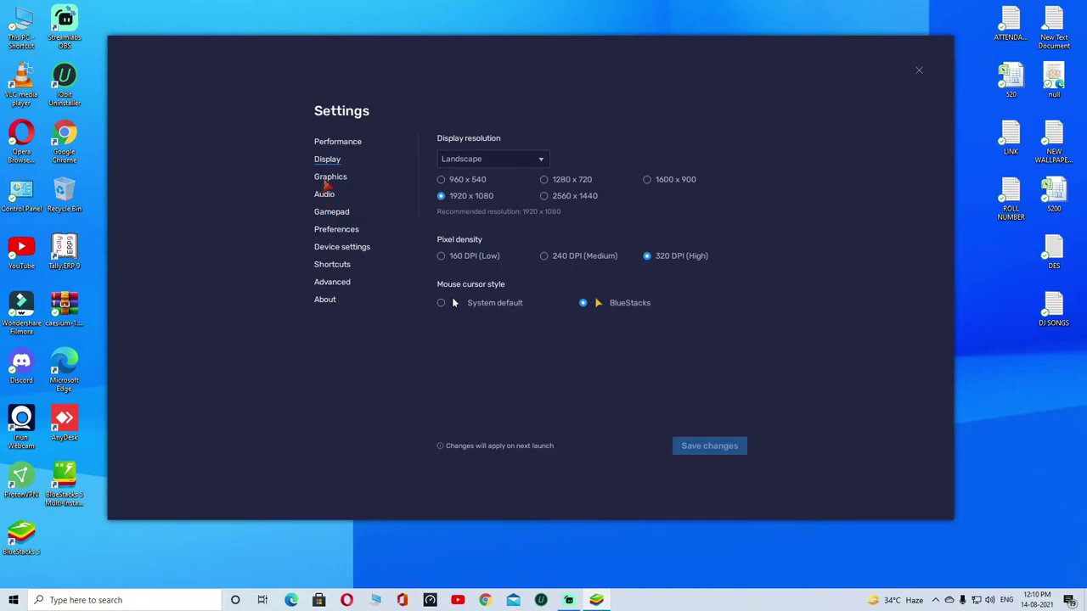
{"action": "left_click", "coordinate": [339, 146]}
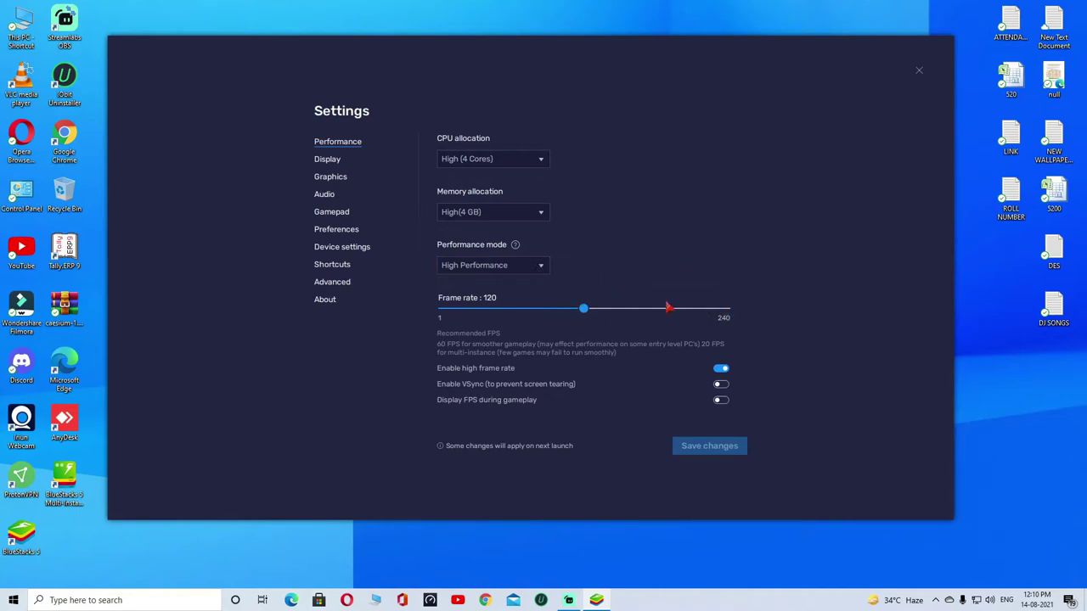
Reopen the device profile choices in the Device settings and keep Samsung Galaxy S20 Ultra as the profile.
{"action": "left_click", "coordinate": [344, 253]}
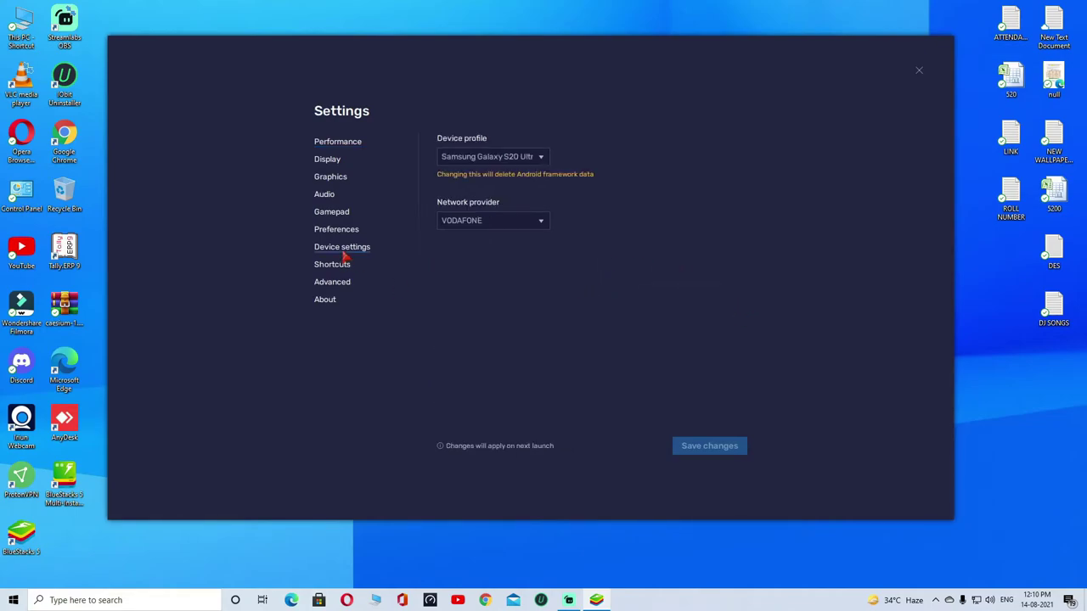
{"action": "left_click", "coordinate": [480, 157]}
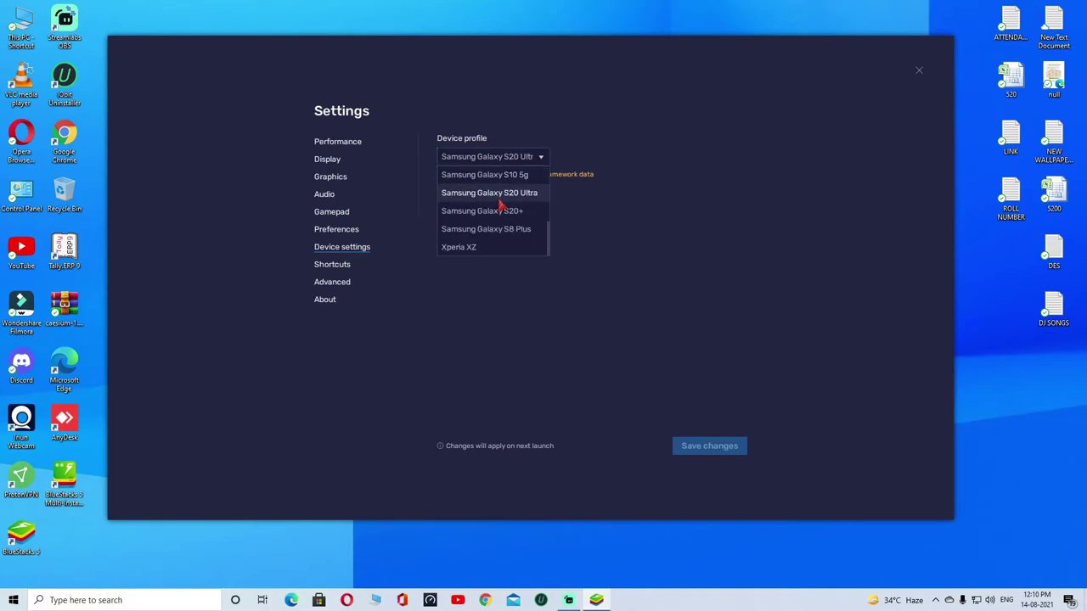
{"action": "left_click", "coordinate": [498, 197]}
{"action": "left_click", "coordinate": [540, 161]}
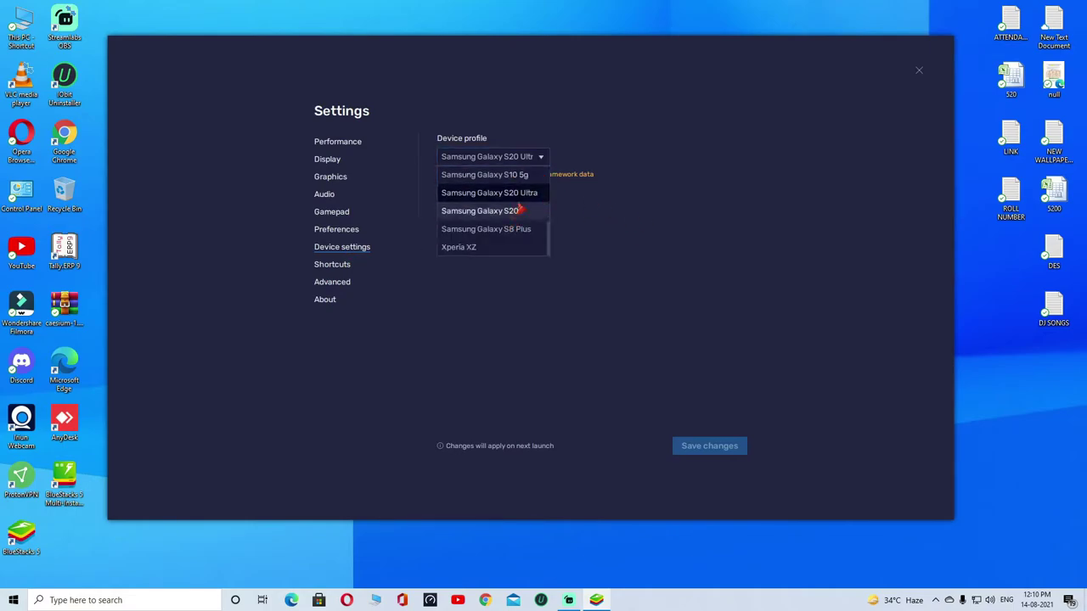
{"action": "left_click", "coordinate": [598, 336]}
Look through the Shortcuts, Advanced and About settings pages and close the settings.
{"action": "left_click", "coordinate": [345, 267]}
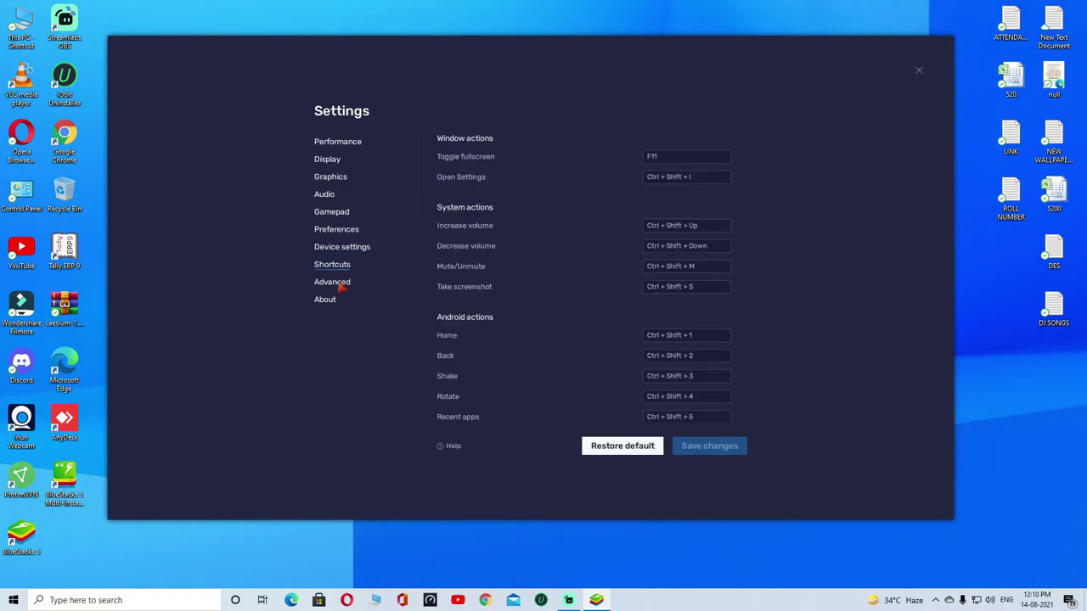
{"action": "left_click", "coordinate": [340, 285]}
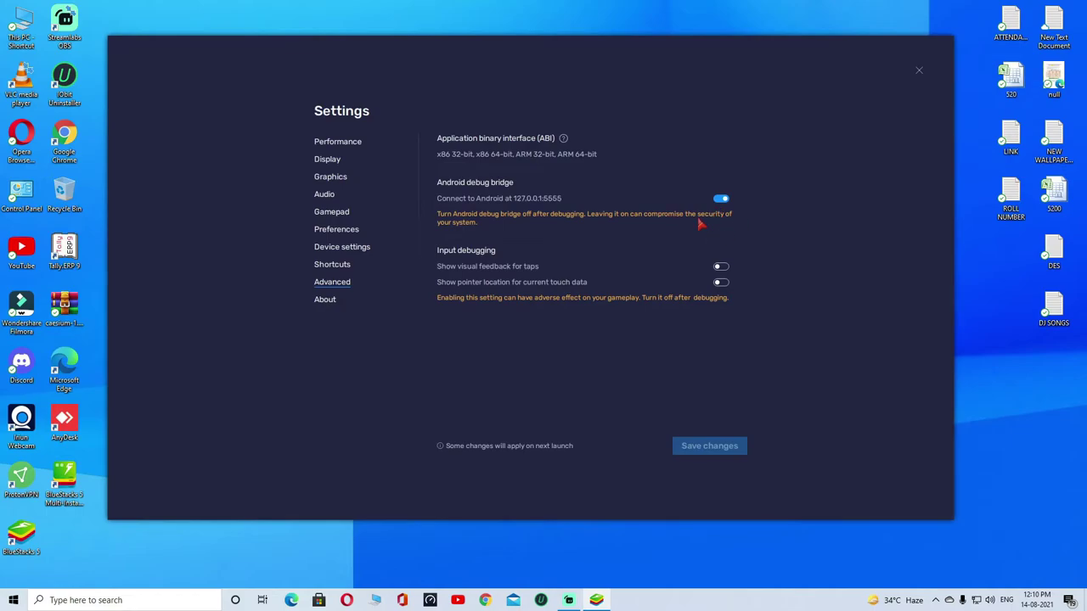
{"action": "left_click", "coordinate": [325, 299]}
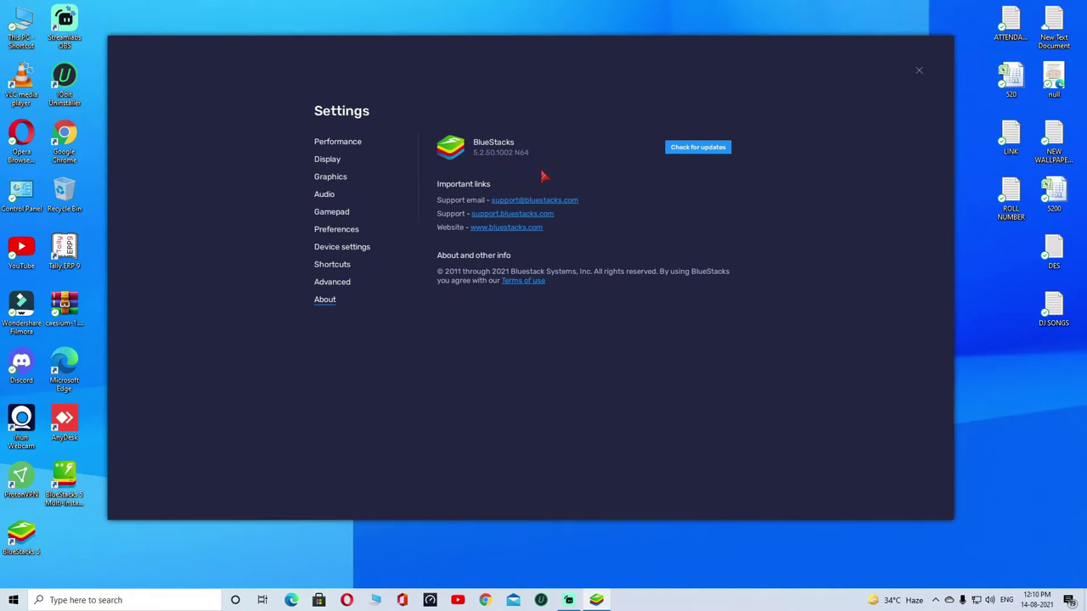
{"action": "left_click", "coordinate": [921, 74]}
Dismiss the promotional and event pop-ups in Battlegrounds Mobile India and collapse the friends list in the lobby.
{"action": "left_click", "coordinate": [889, 98]}
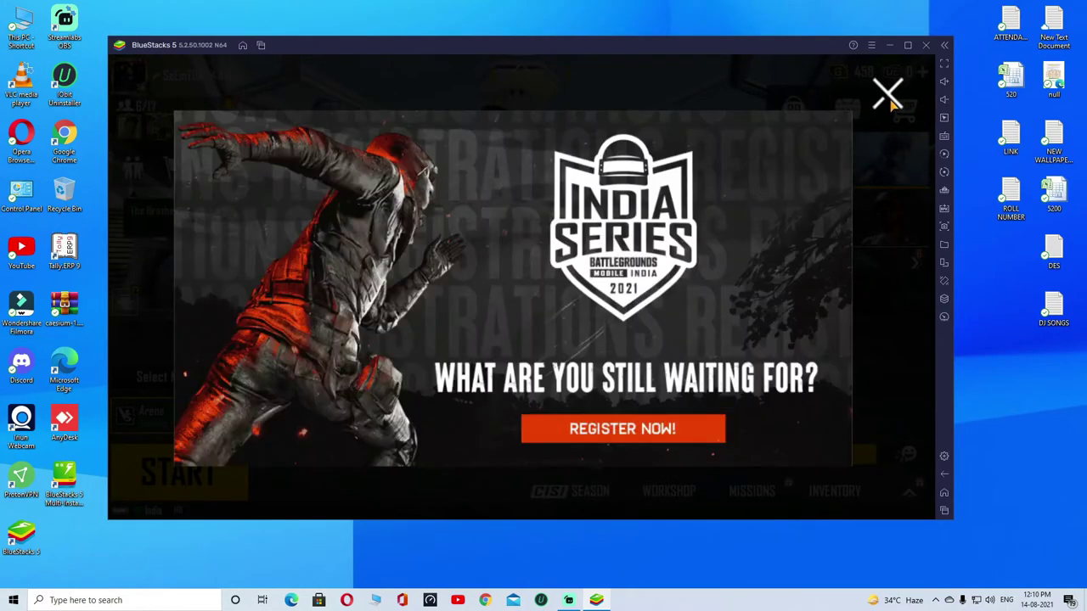
{"action": "left_click", "coordinate": [888, 93]}
{"action": "left_click", "coordinate": [888, 260]}
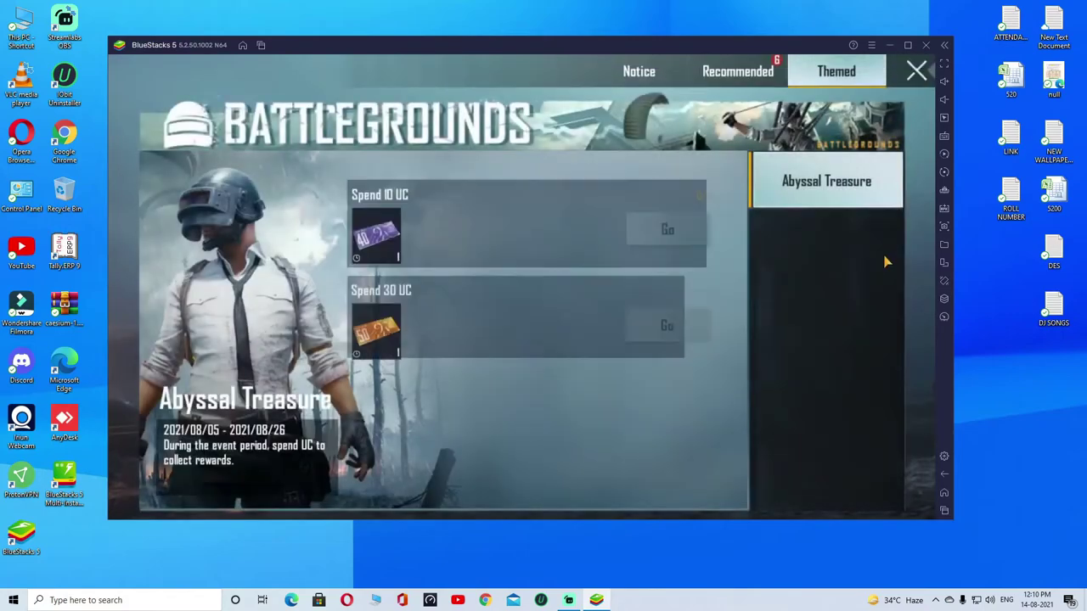
{"action": "left_click", "coordinate": [916, 72]}
{"action": "left_click", "coordinate": [386, 297]}
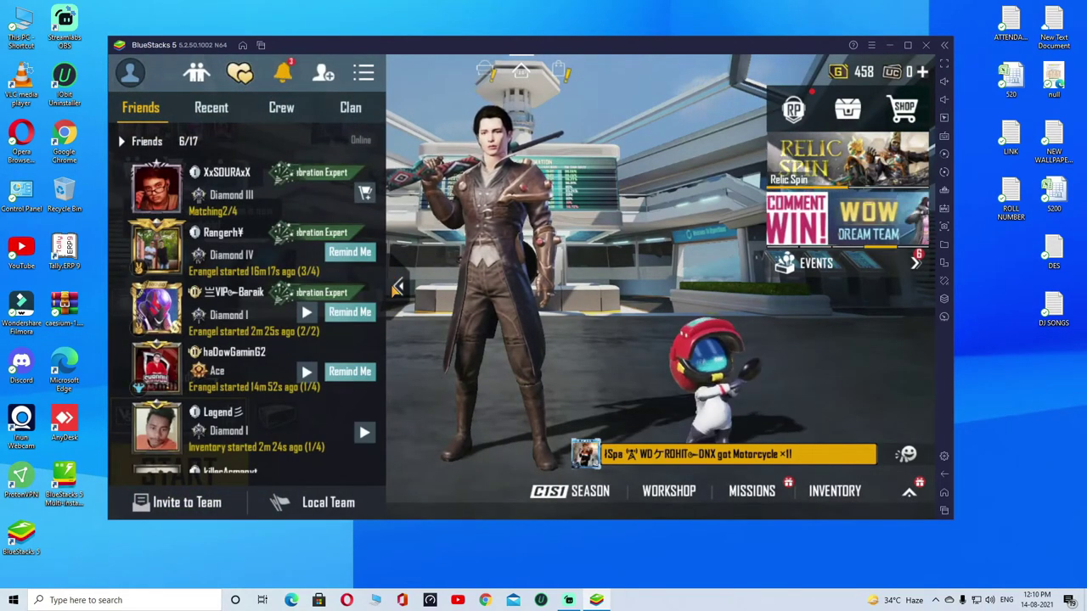
{"action": "left_click", "coordinate": [398, 286]}
Open the Graphics page of the in-game settings from the lobby.
{"action": "left_click", "coordinate": [908, 490]}
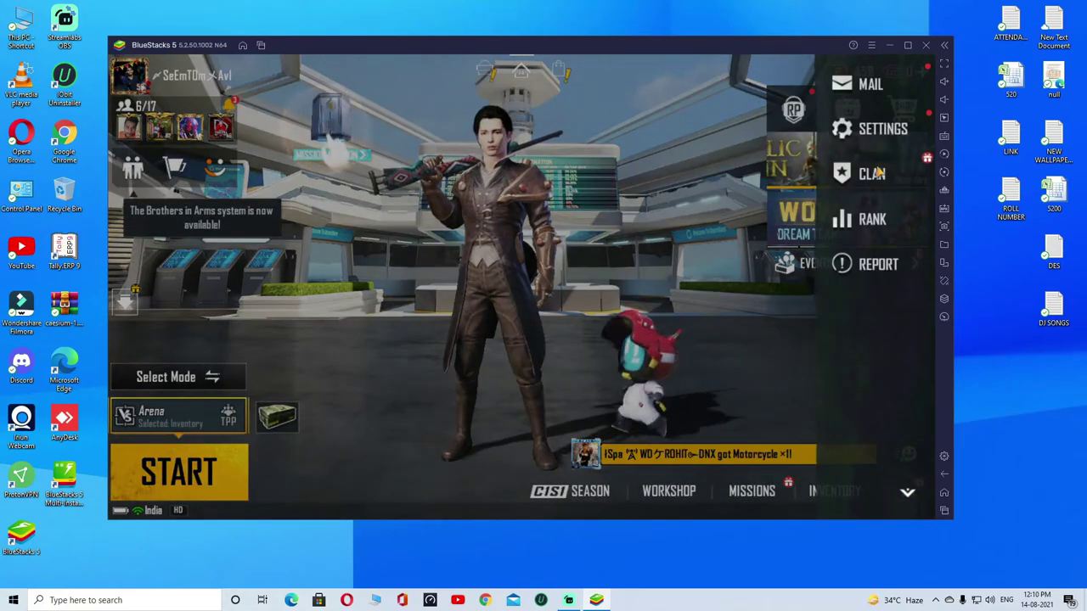
{"action": "left_click", "coordinate": [870, 127]}
{"action": "left_click", "coordinate": [879, 161]}
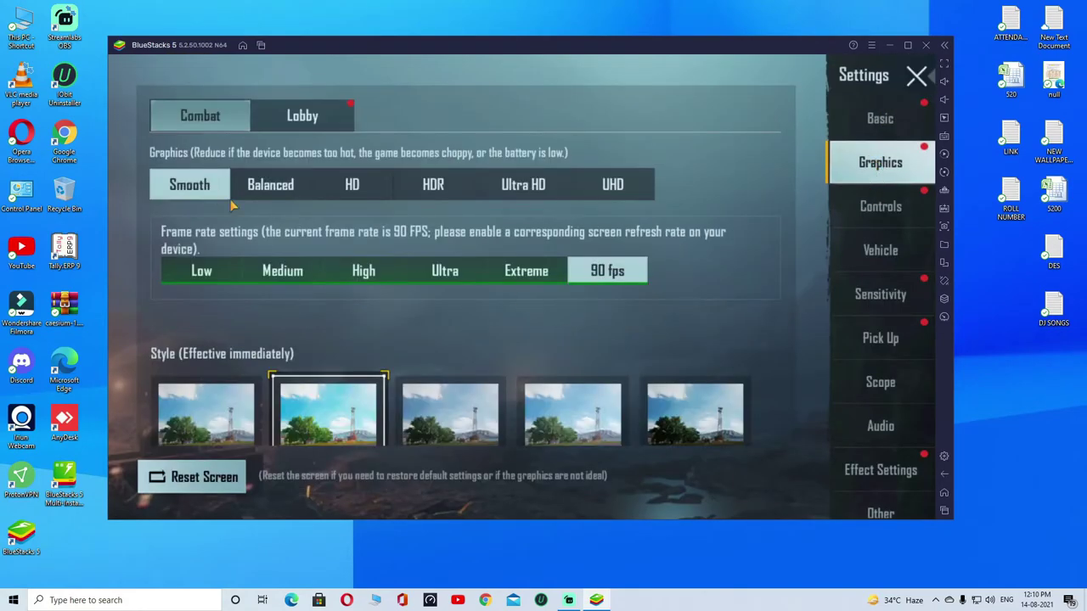
Compare the frame rates offered with HD and HDR graphics and return to Smooth graphics at 90 fps.
{"action": "left_click", "coordinate": [352, 185]}
{"action": "left_click", "coordinate": [433, 185]}
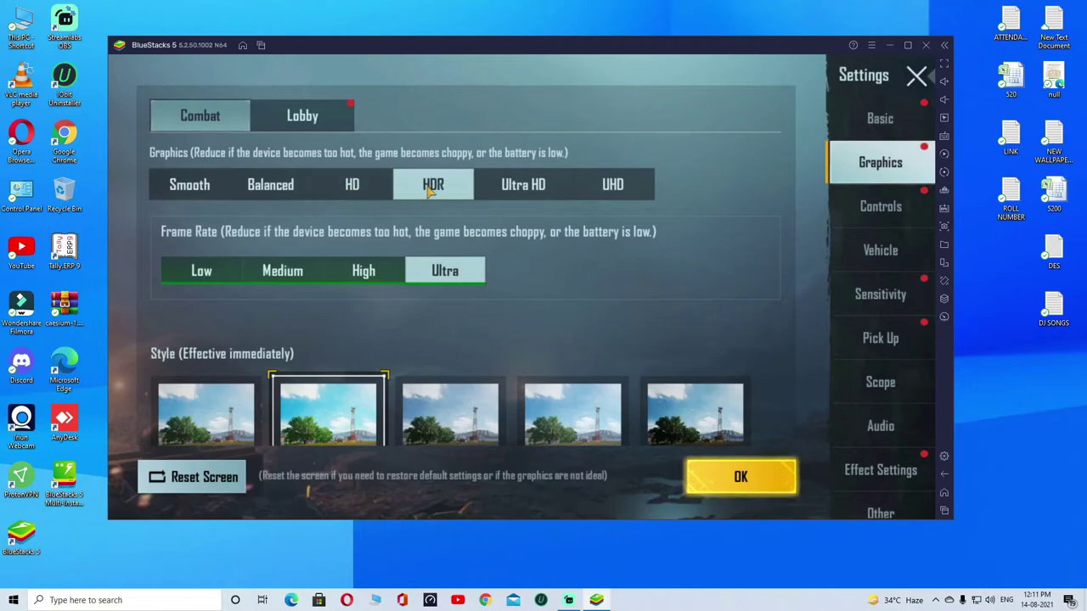
{"action": "left_click", "coordinate": [351, 187]}
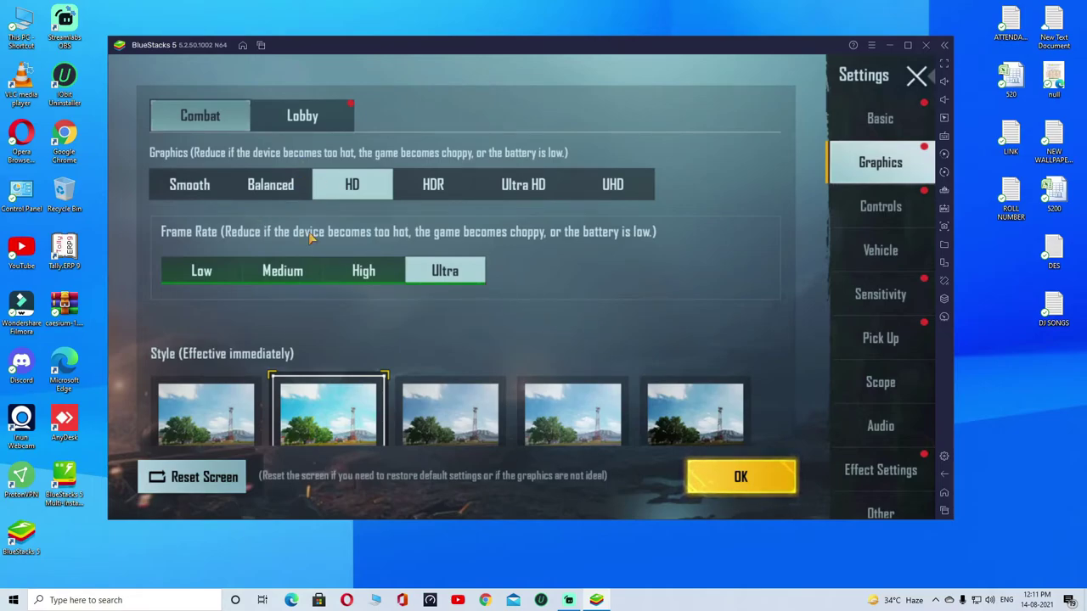
{"action": "left_click", "coordinate": [199, 189]}
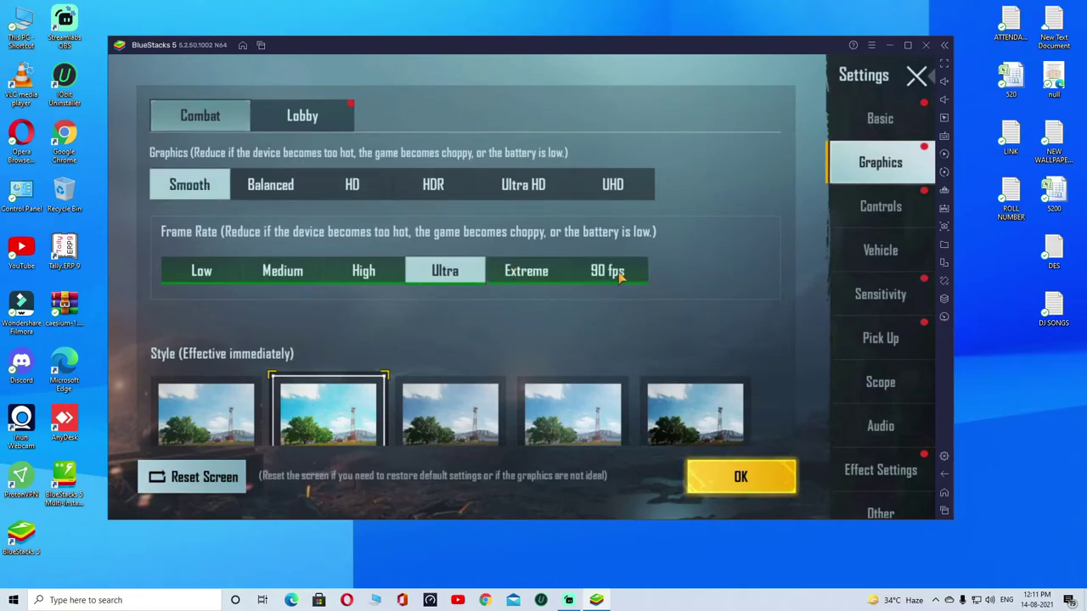
{"action": "left_click", "coordinate": [616, 273]}
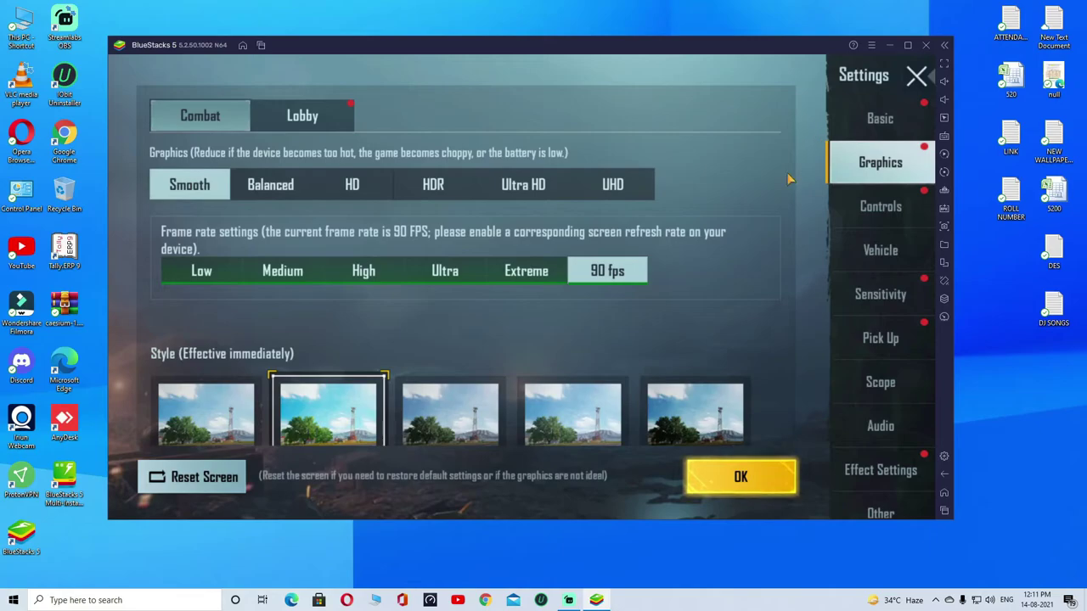
Change the emulator's device profile to Samsung Galaxy S20+, save the change and close the settings.
{"action": "left_click", "coordinate": [871, 45]}
{"action": "left_click", "coordinate": [831, 65]}
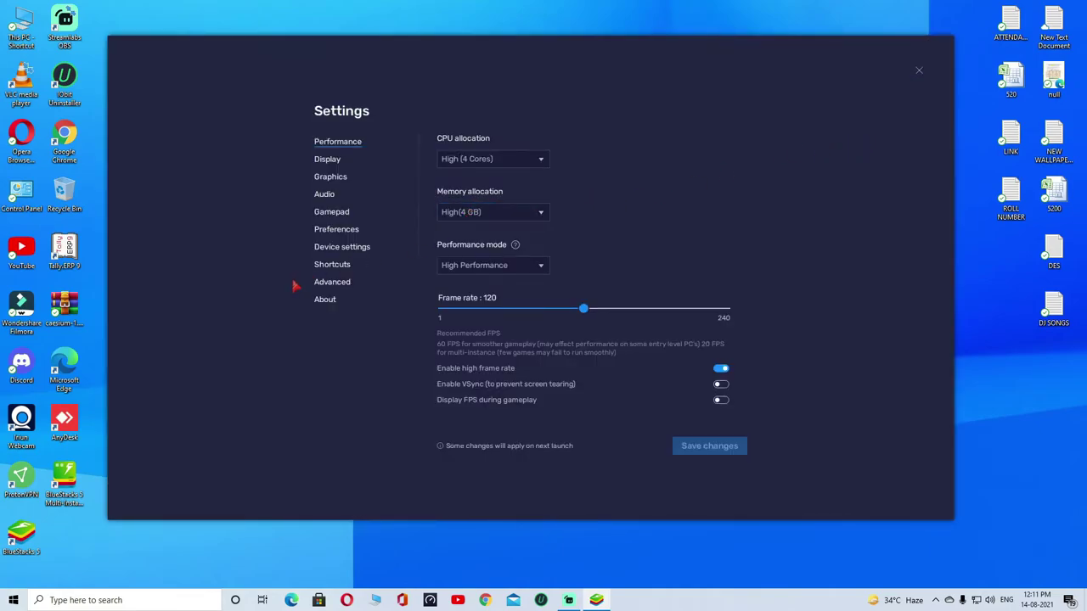
{"action": "left_click", "coordinate": [323, 248]}
{"action": "left_click", "coordinate": [535, 157]}
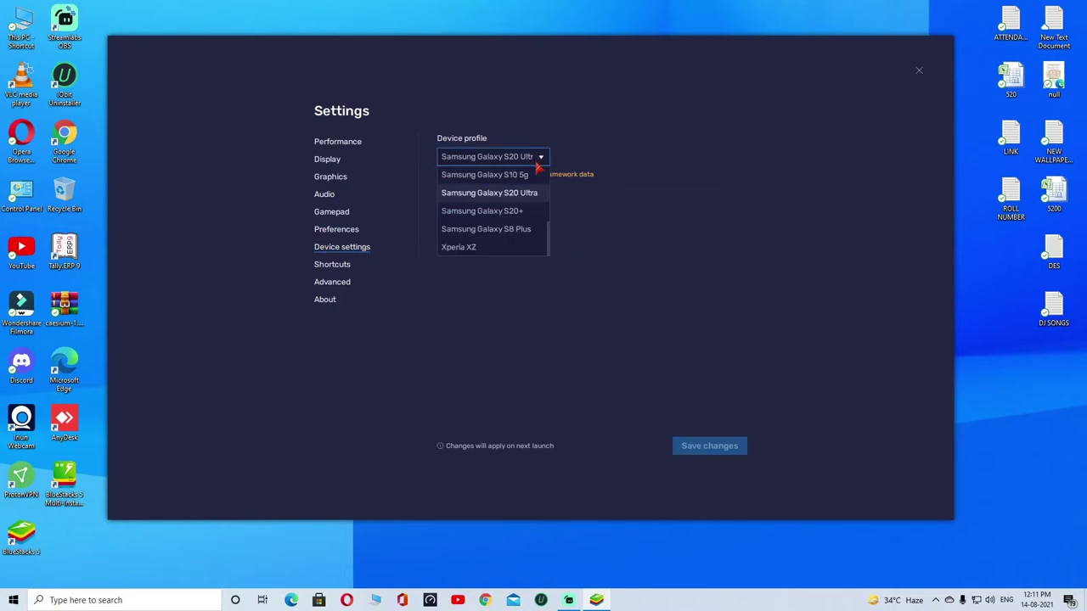
{"action": "left_click", "coordinate": [516, 217]}
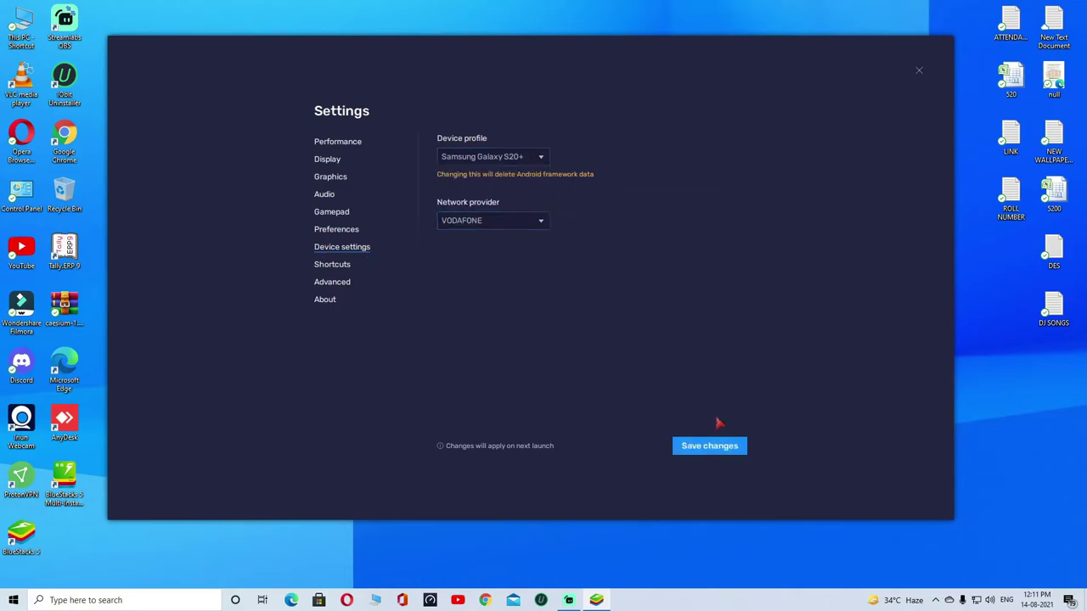
{"action": "left_click", "coordinate": [718, 447]}
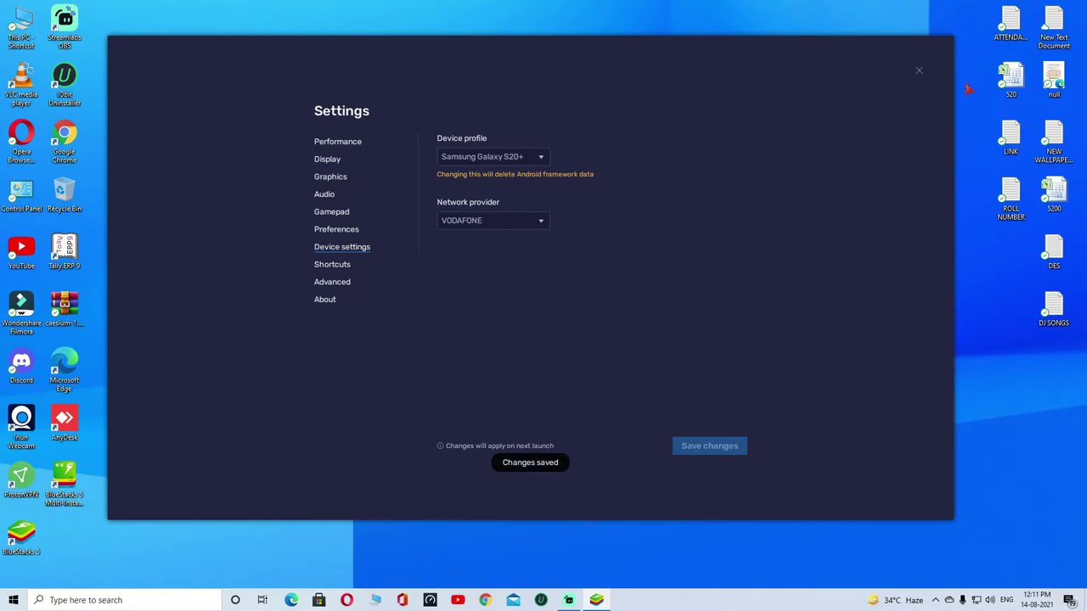
{"action": "left_click", "coordinate": [918, 72]}
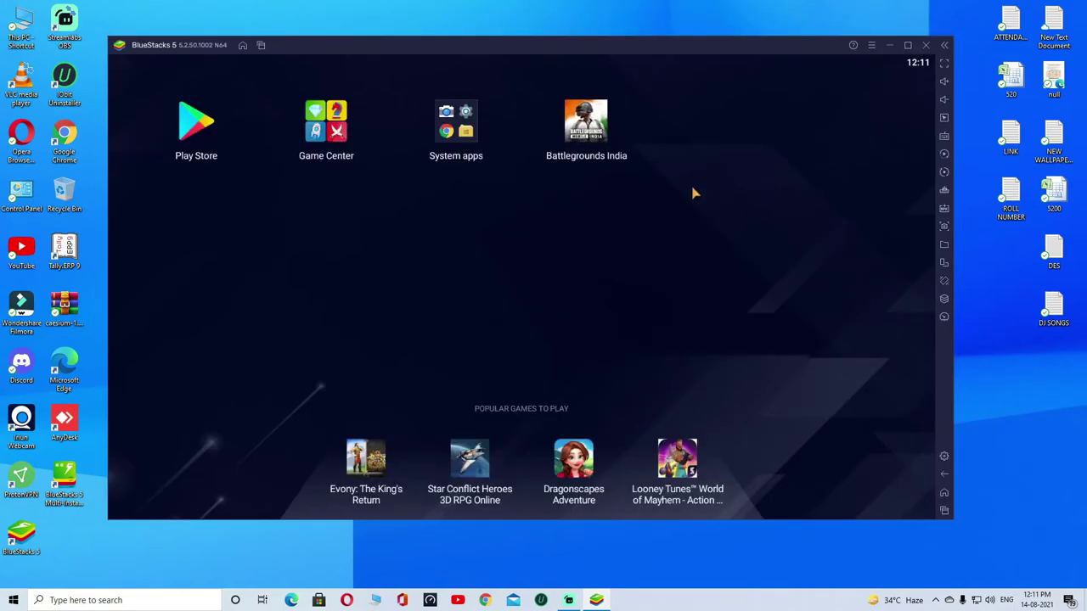
Launch Battlegrounds India from the emulator's home screen and refresh the Windows desktop while it loads.
{"action": "left_click", "coordinate": [585, 126]}
{"action": "right_click", "coordinate": [708, 44]}
{"action": "left_click", "coordinate": [406, 10]}
{"action": "right_click", "coordinate": [406, 10]}
{"action": "left_click", "coordinate": [473, 39]}
Check the saved device profile in the emulator's Device settings, close the settings and refresh the desktop.
{"action": "left_click", "coordinate": [871, 45]}
{"action": "left_click", "coordinate": [849, 70]}
{"action": "left_click", "coordinate": [360, 253]}
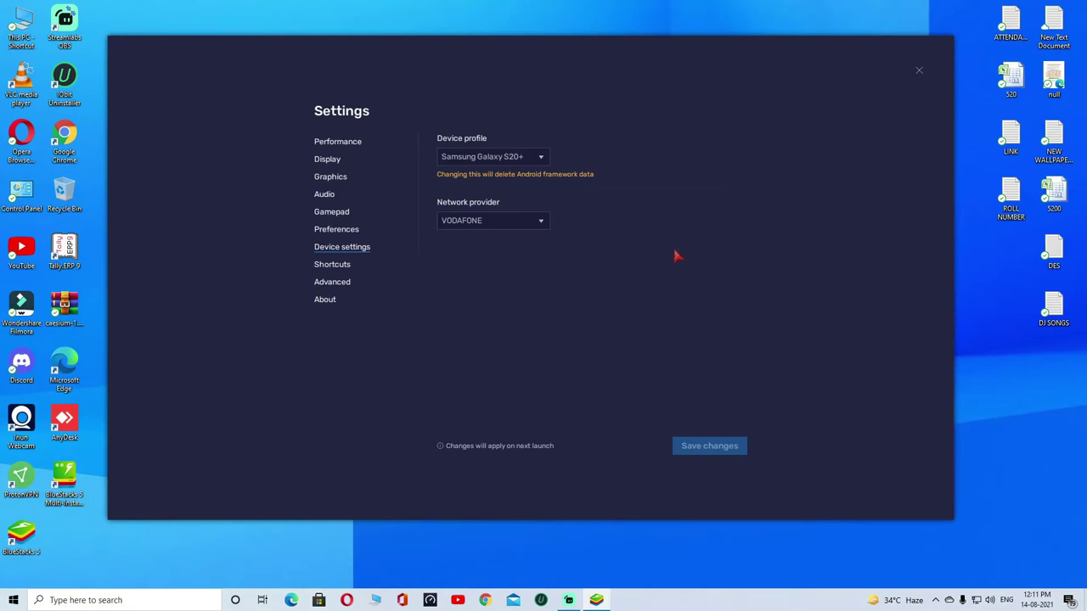
{"action": "left_click", "coordinate": [918, 73]}
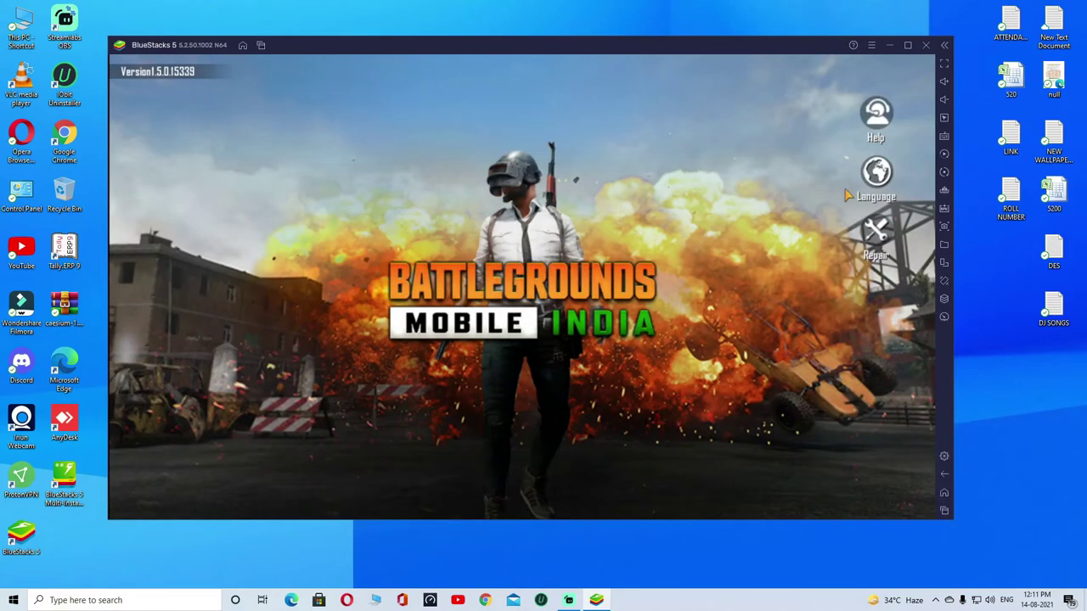
{"action": "right_click", "coordinate": [417, 2]}
{"action": "left_click", "coordinate": [500, 34]}
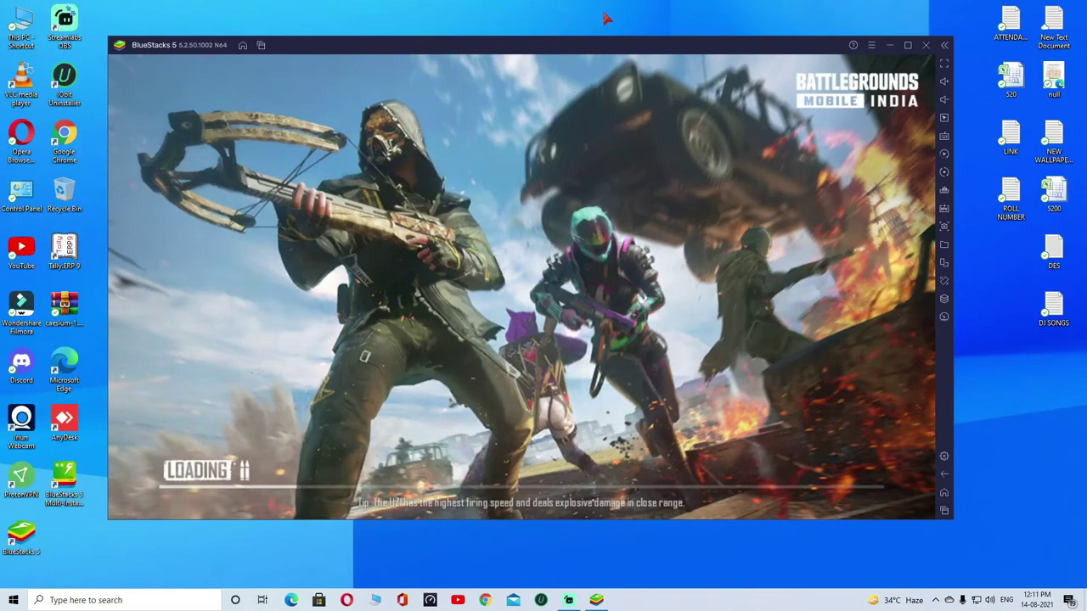
{"action": "right_click", "coordinate": [608, 5]}
{"action": "left_click", "coordinate": [640, 38]}
{"action": "right_click", "coordinate": [452, 4]}
{"action": "left_click", "coordinate": [472, 35]}
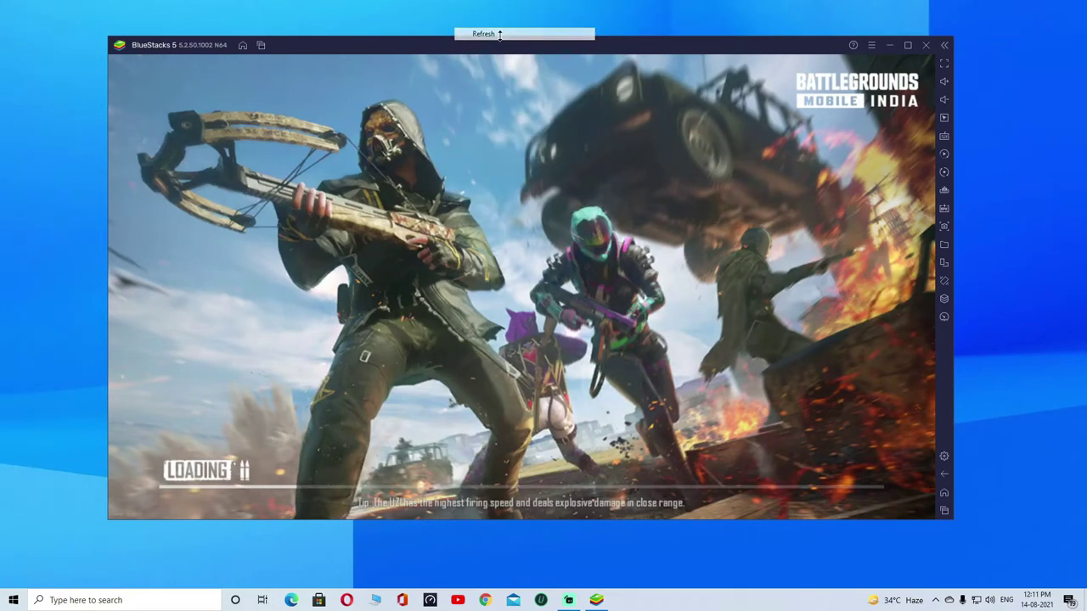
{"action": "right_click", "coordinate": [567, 6]}
{"action": "left_click", "coordinate": [592, 36]}
{"action": "right_click", "coordinate": [488, 6]}
{"action": "left_click", "coordinate": [538, 36]}
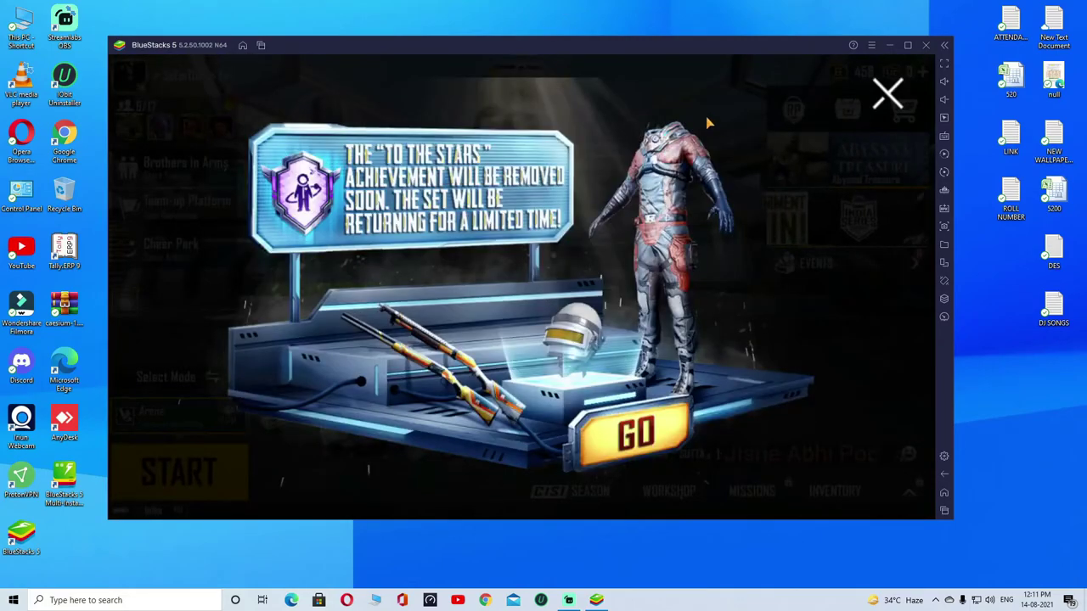
Close the promotional pop-ups and the event window to reach the game lobby.
{"action": "left_click", "coordinate": [887, 94]}
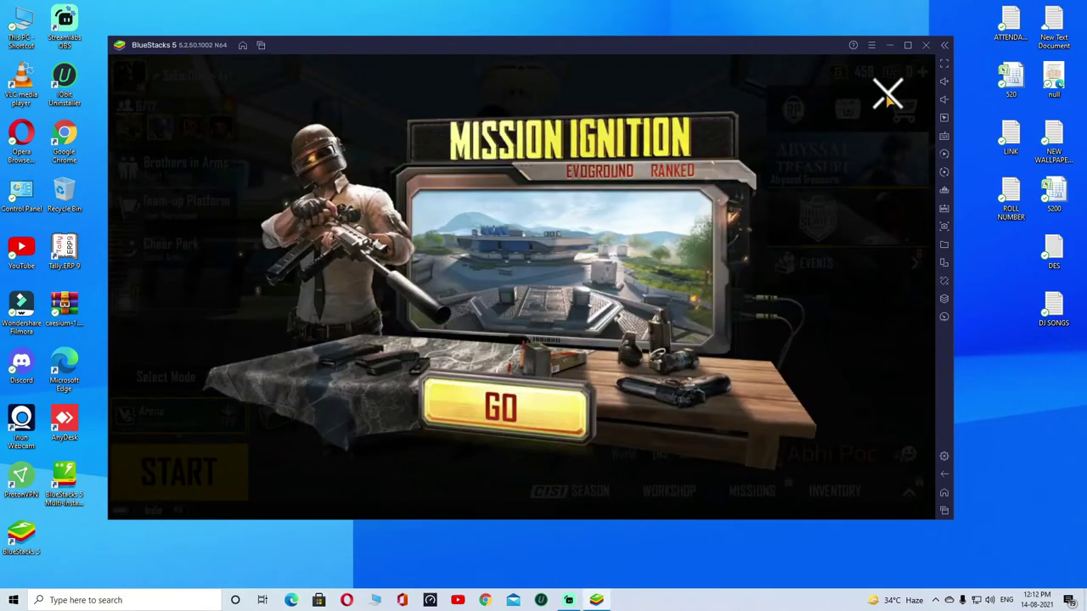
{"action": "left_click", "coordinate": [887, 93]}
{"action": "left_click", "coordinate": [888, 95]}
{"action": "left_click", "coordinate": [849, 161]}
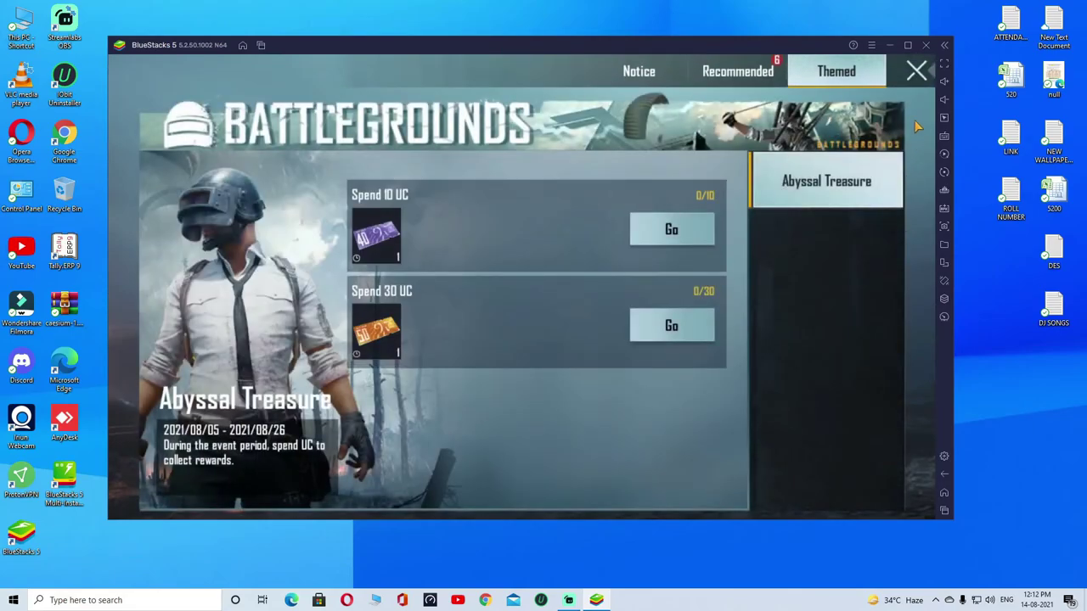
{"action": "key", "text": "Escape"}
Check the frame rates offered with Balanced, HD and Smooth in the game's Graphics settings and close them without applying changes.
{"action": "left_click", "coordinate": [908, 490]}
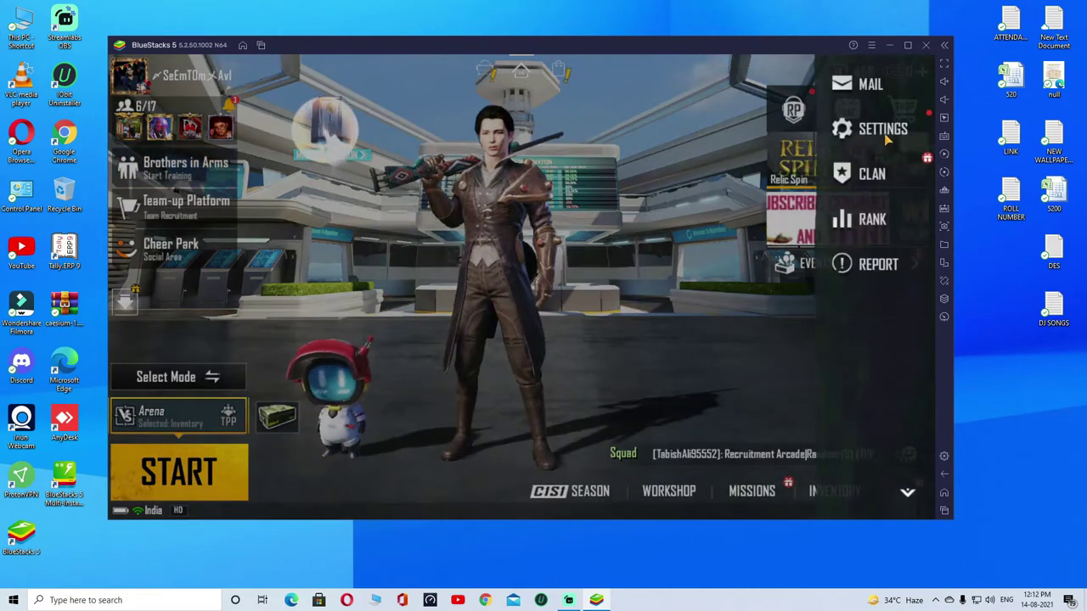
{"action": "left_click", "coordinate": [885, 136]}
{"action": "left_click", "coordinate": [880, 178]}
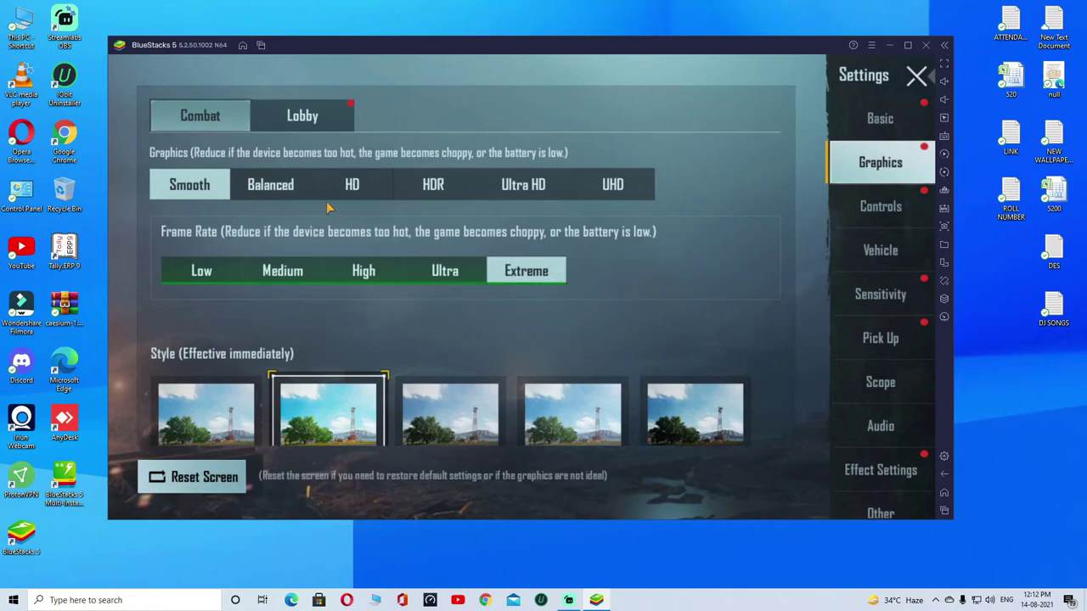
{"action": "left_click", "coordinate": [277, 192]}
{"action": "left_click", "coordinate": [370, 191]}
{"action": "left_click", "coordinate": [198, 187]}
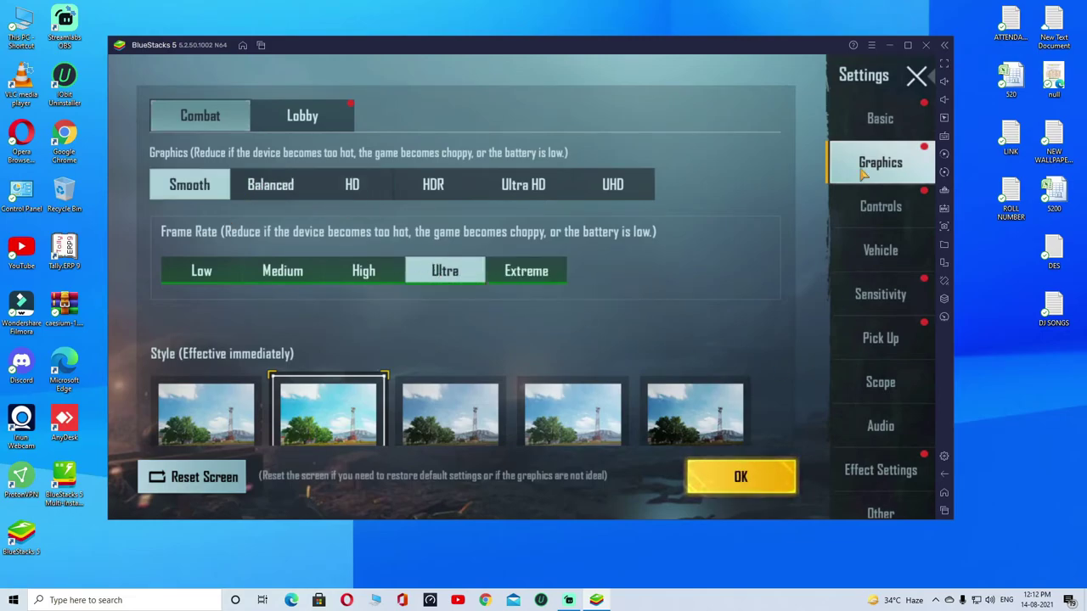
{"action": "left_click", "coordinate": [913, 76]}
Change the emulator's device profile to Asus ROG 2, save the change and close the settings.
{"action": "left_click", "coordinate": [871, 45]}
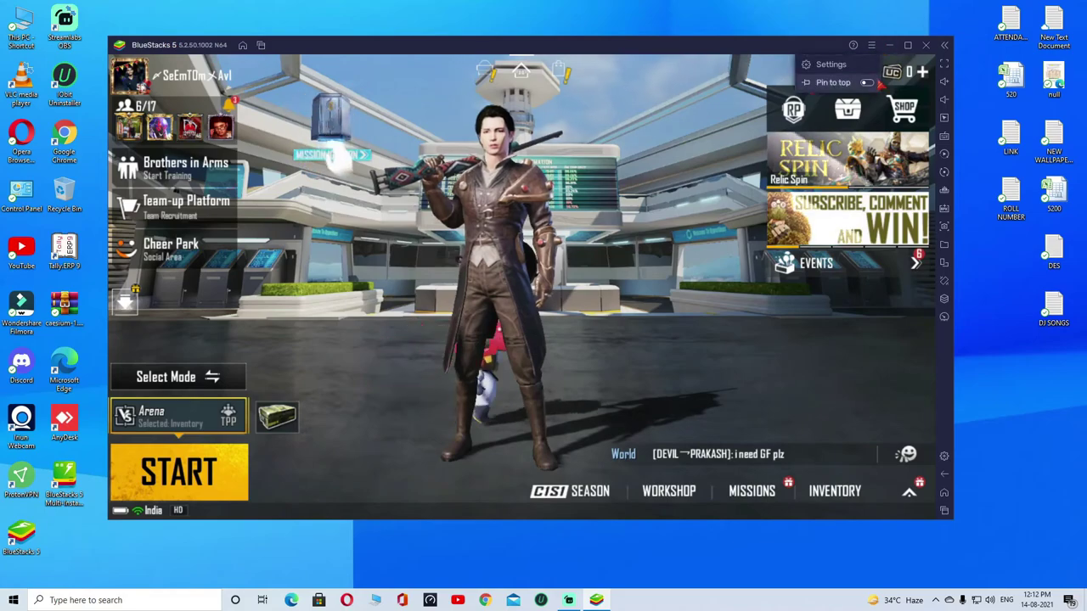
{"action": "left_click", "coordinate": [815, 174]}
{"action": "left_click", "coordinate": [333, 248]}
{"action": "left_click", "coordinate": [515, 158]}
{"action": "scroll", "coordinate": [497, 197], "scroll_direction": "up", "scroll_amount": 3}
{"action": "scroll", "coordinate": [498, 196], "scroll_direction": "up", "scroll_amount": 2}
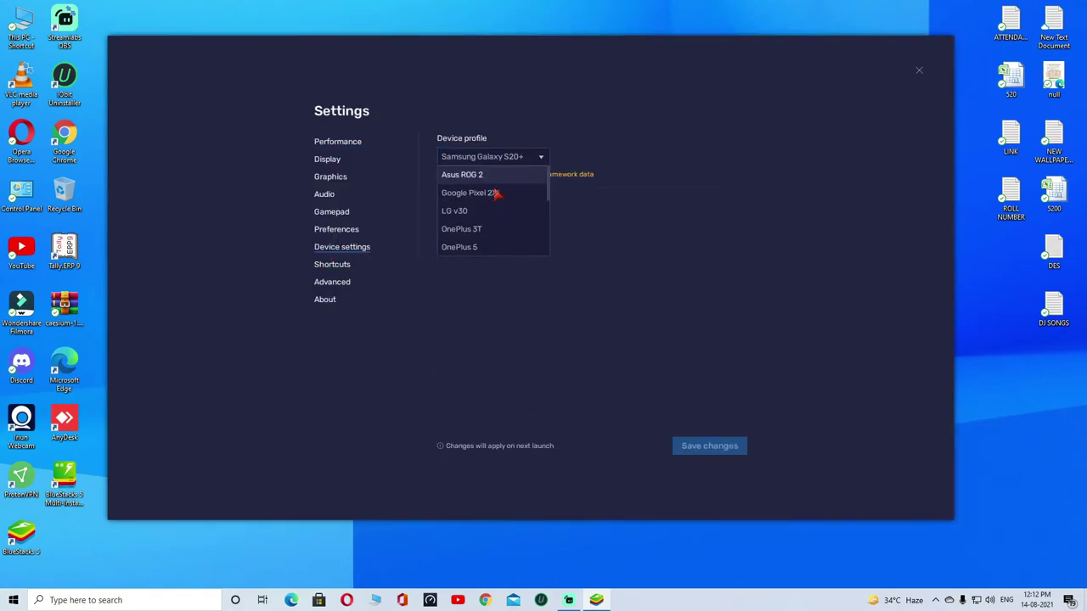
{"action": "left_click", "coordinate": [493, 180]}
{"action": "left_click", "coordinate": [706, 446]}
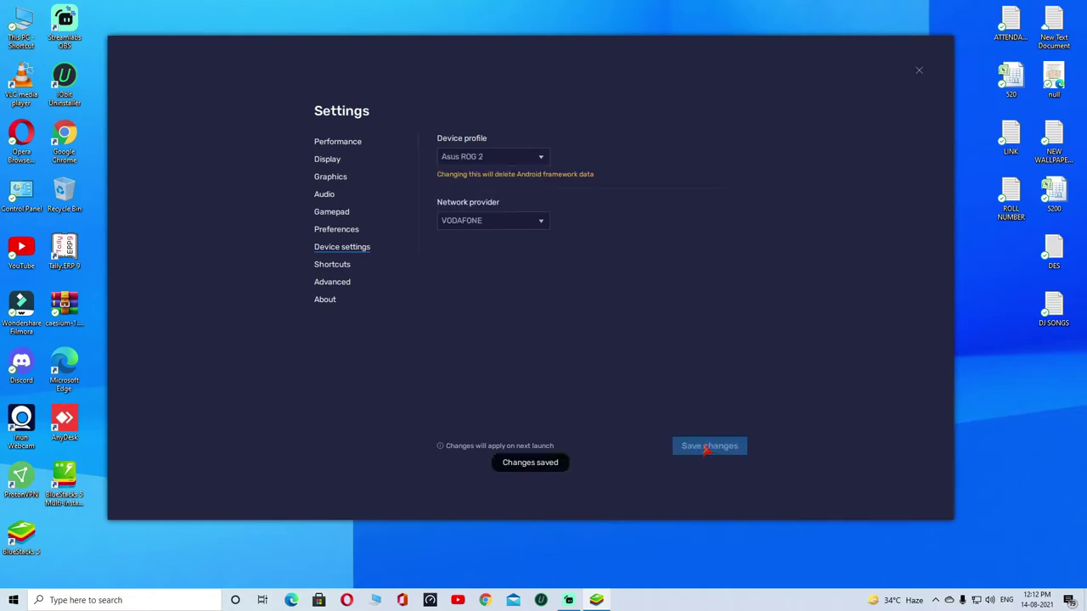
{"action": "left_click", "coordinate": [918, 71]}
Relaunch Battlegrounds India and switch the emulator to full screen while the game loads.
{"action": "left_click", "coordinate": [589, 126]}
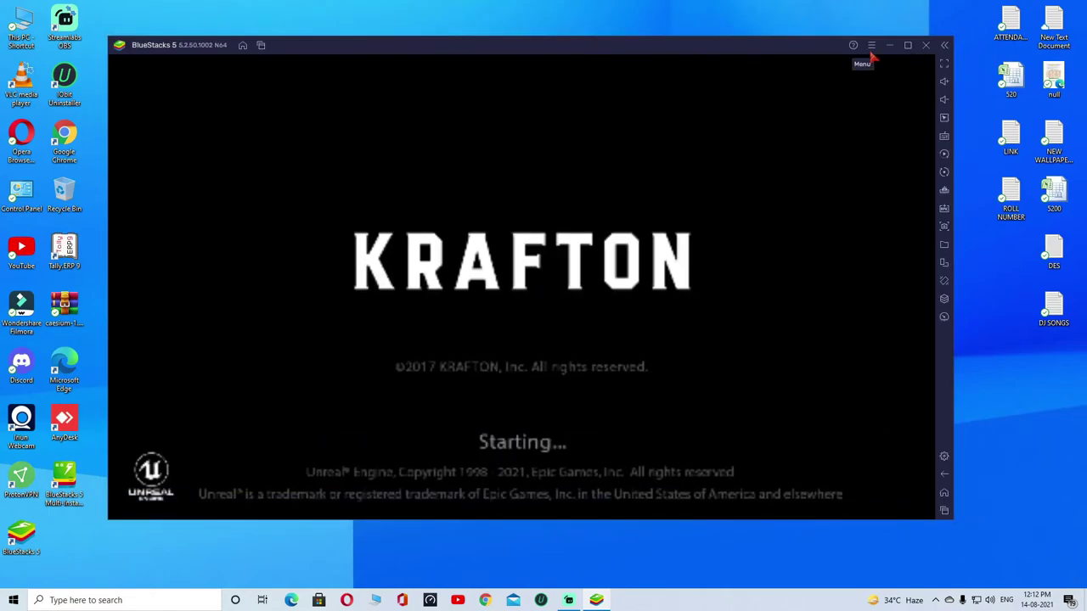
{"action": "right_click", "coordinate": [399, 14]}
{"action": "left_click", "coordinate": [443, 47]}
{"action": "key", "text": "F11"}
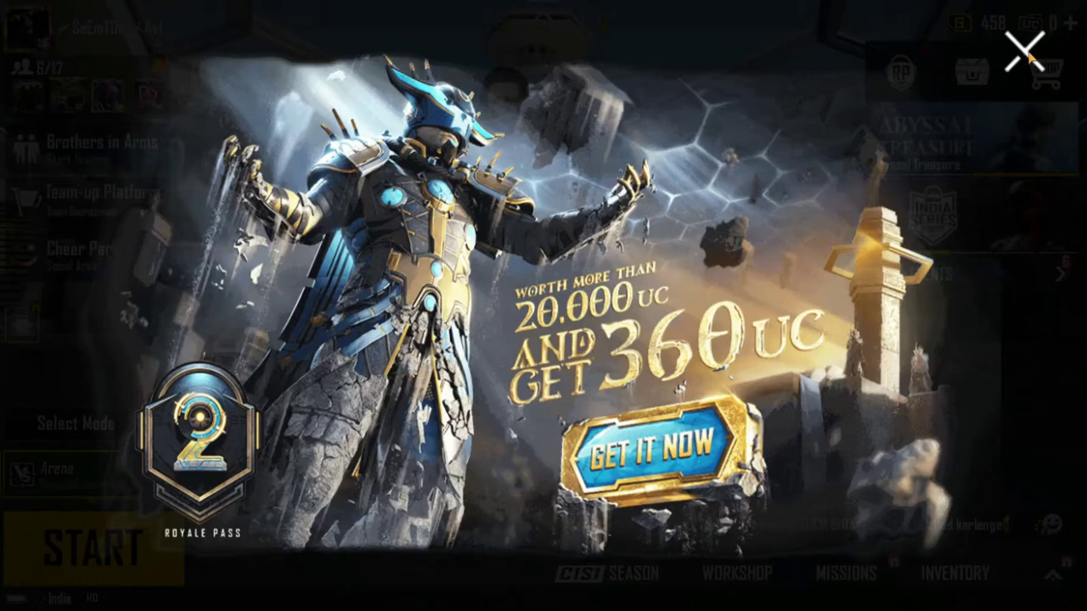
Close the promotional pop-ups and open the Graphics section of the game's settings.
{"action": "left_click", "coordinate": [1025, 51]}
{"action": "left_click", "coordinate": [1025, 51]}
{"action": "left_click", "coordinate": [1024, 51]}
{"action": "left_click", "coordinate": [1052, 575]}
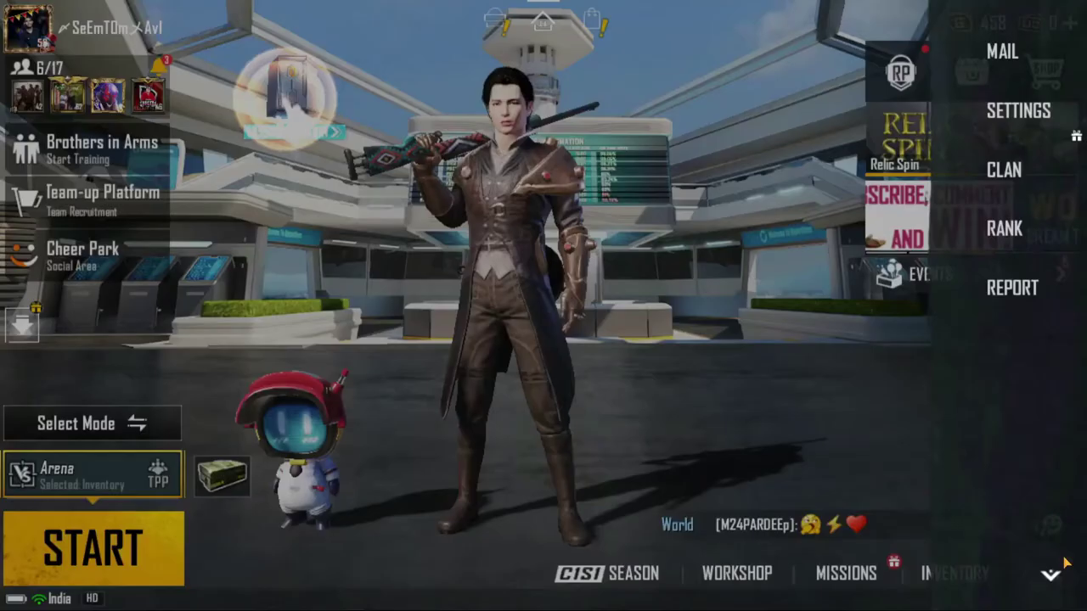
{"action": "left_click", "coordinate": [1015, 97]}
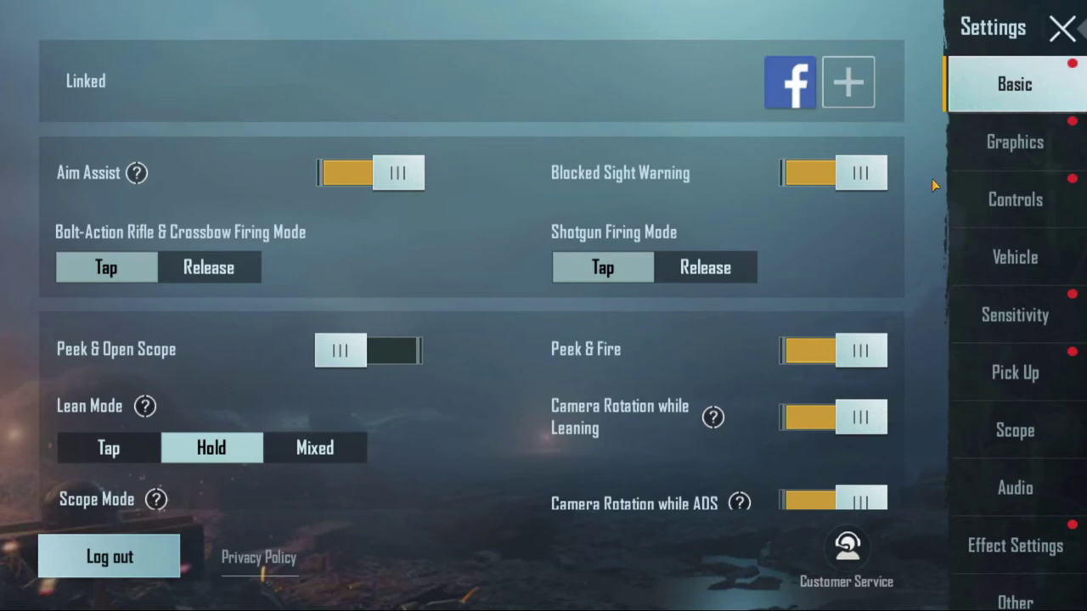
{"action": "left_click", "coordinate": [1015, 142]}
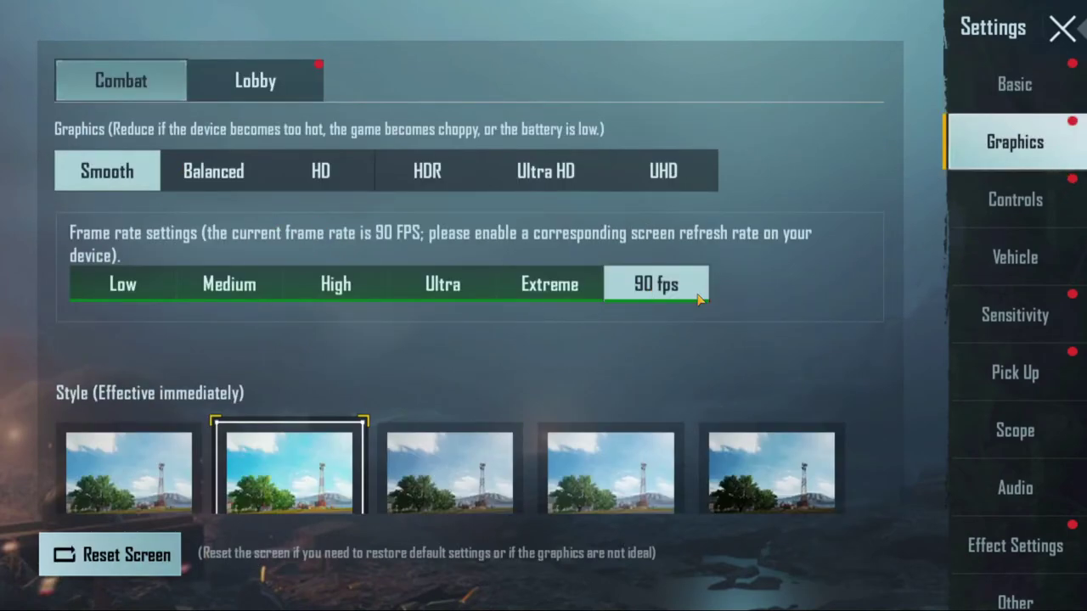
Compare the frame rates offered with HD and apply Smooth graphics at 90 fps.
{"action": "left_click", "coordinate": [371, 185]}
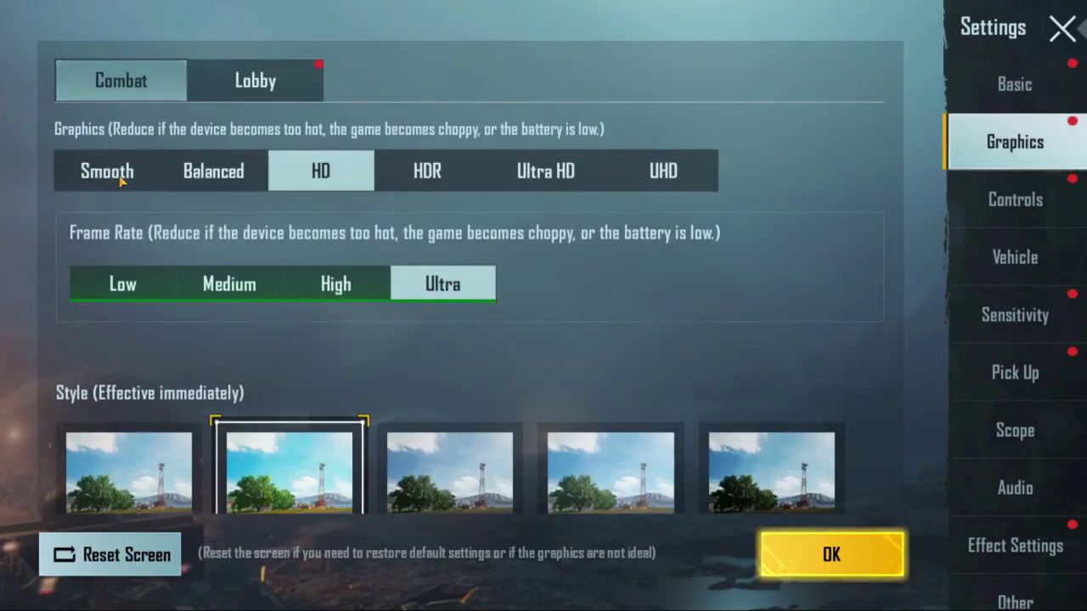
{"action": "left_click", "coordinate": [116, 183]}
{"action": "left_click", "coordinate": [646, 285]}
{"action": "left_click", "coordinate": [840, 555]}
{"action": "left_click", "coordinate": [571, 448]}
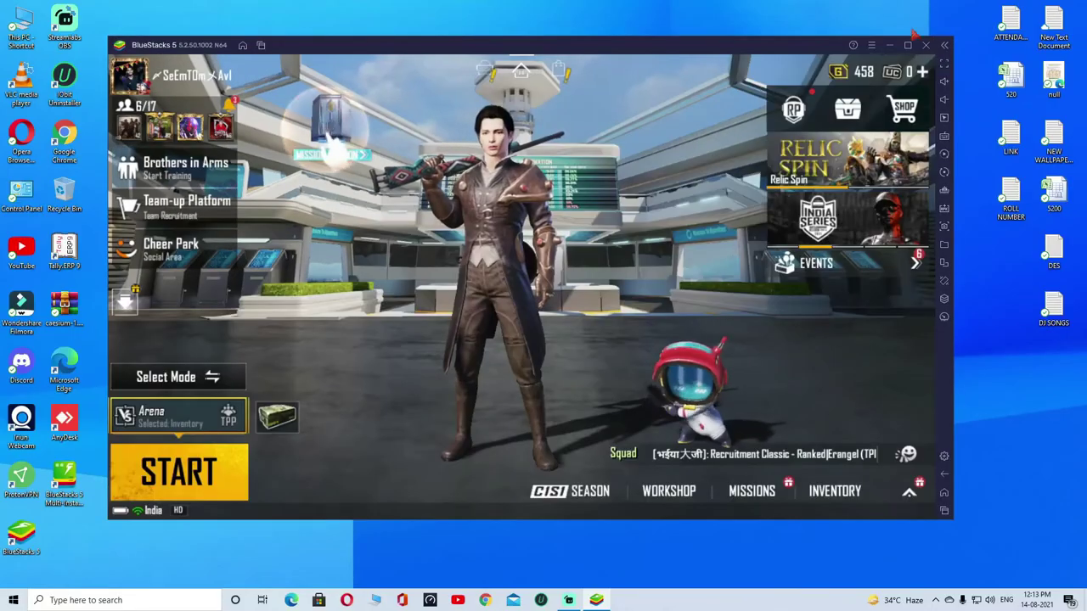
Look through the device profiles available in the emulator's Device settings, keeping Asus ROG 2 selected.
{"action": "left_click", "coordinate": [871, 45]}
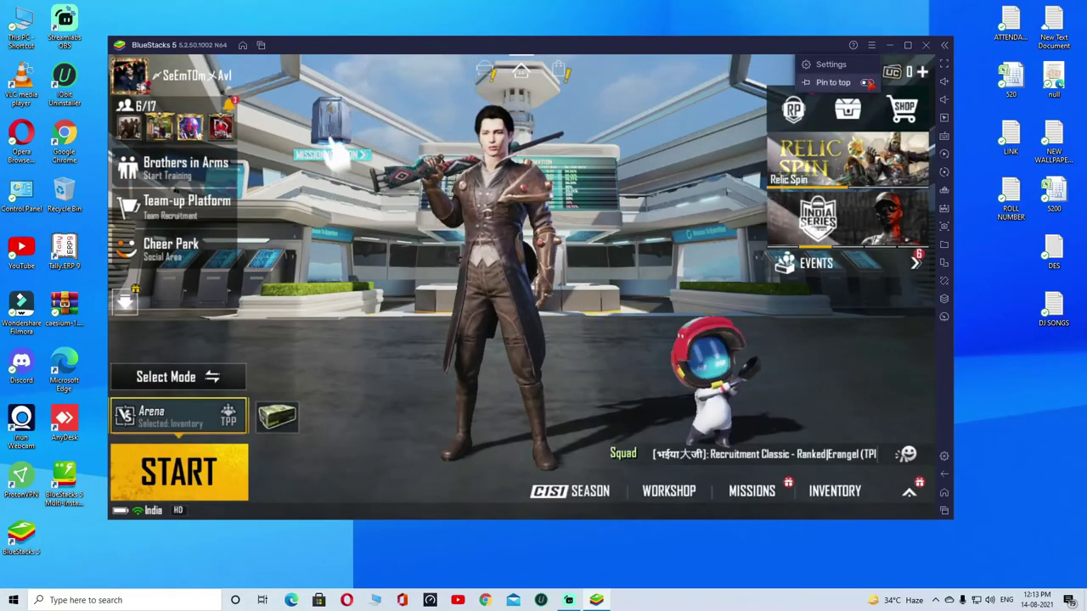
{"action": "left_click", "coordinate": [827, 66]}
{"action": "left_click", "coordinate": [342, 248]}
{"action": "left_click", "coordinate": [535, 158]}
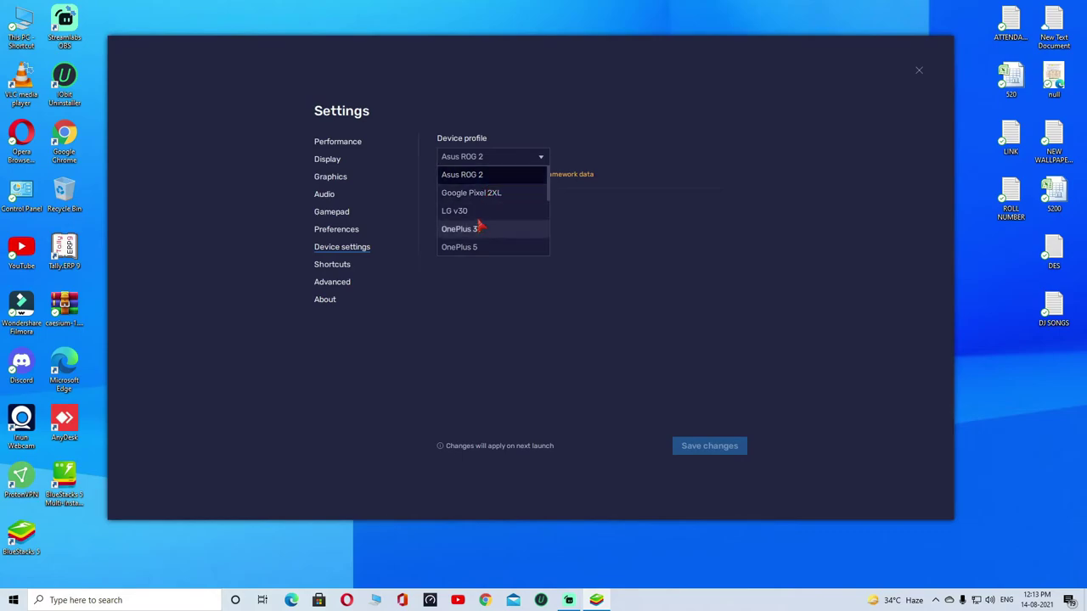
{"action": "scroll", "coordinate": [476, 246], "scroll_direction": "down", "scroll_amount": 1}
{"action": "scroll", "coordinate": [475, 247], "scroll_direction": "down", "scroll_amount": 3}
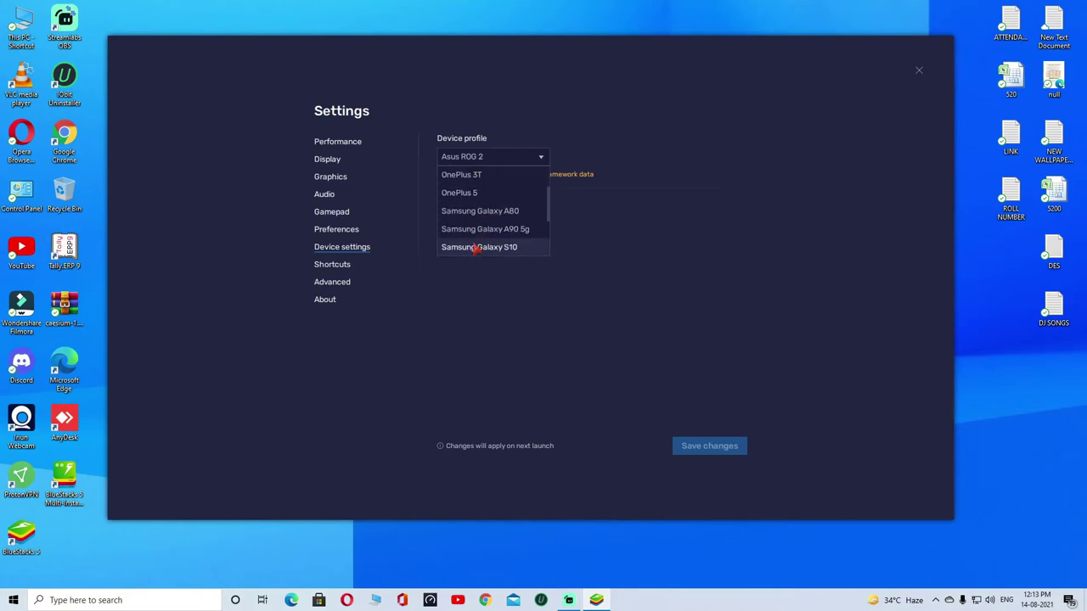
{"action": "scroll", "coordinate": [476, 238], "scroll_direction": "down", "scroll_amount": 2}
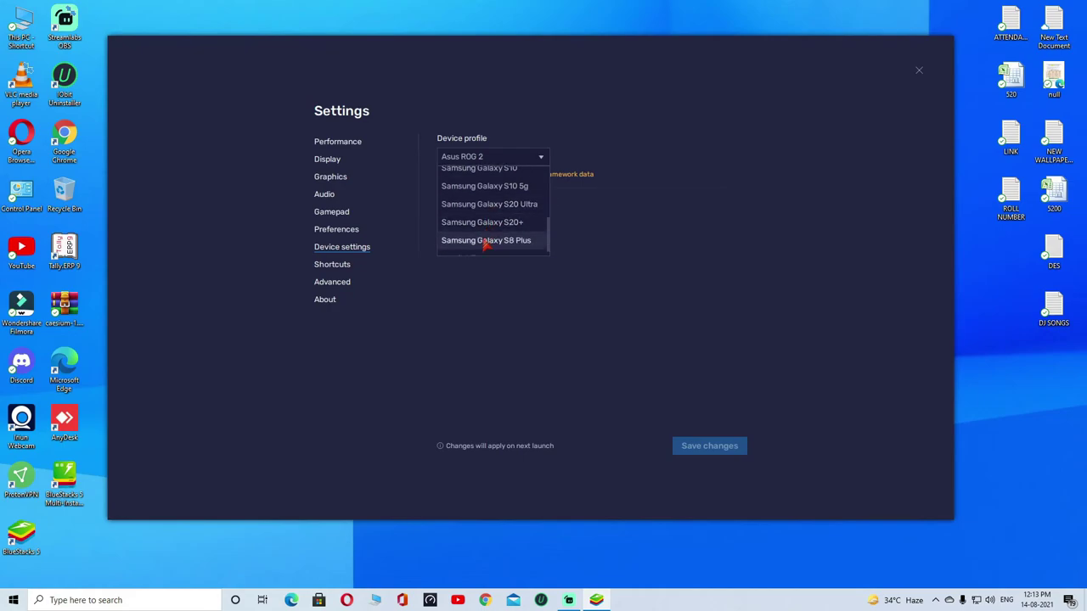
{"action": "scroll", "coordinate": [479, 243], "scroll_direction": "down", "scroll_amount": 1}
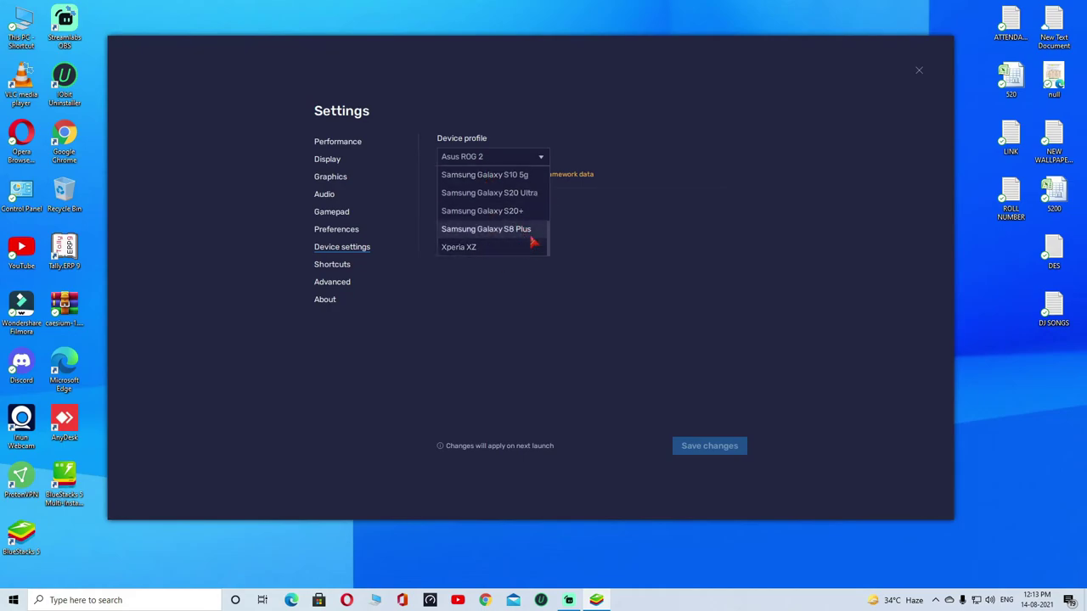
{"action": "scroll", "coordinate": [517, 230], "scroll_direction": "up", "scroll_amount": 4}
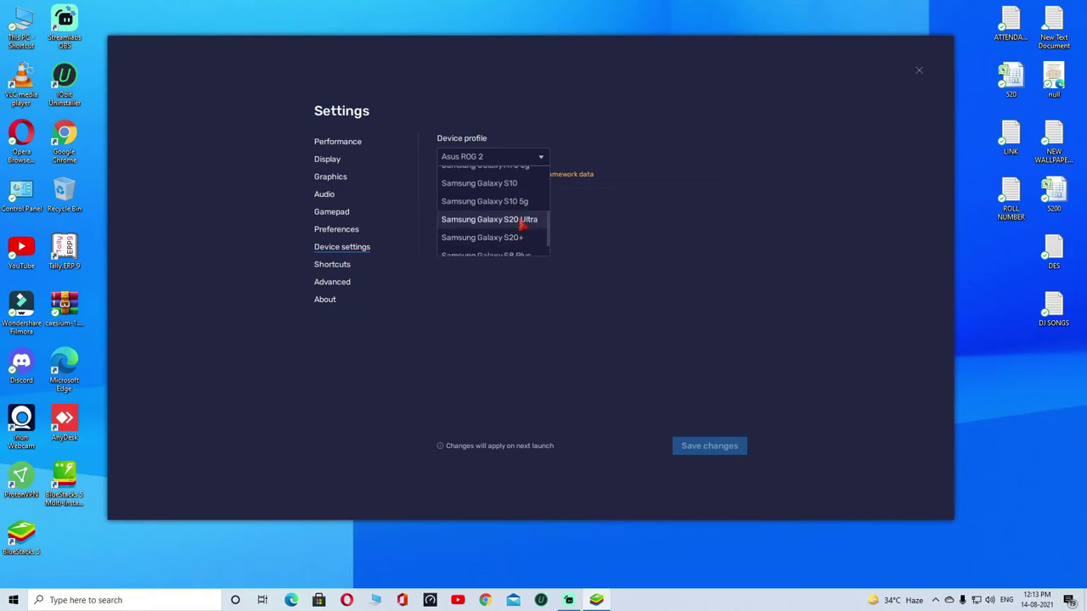
{"action": "scroll", "coordinate": [521, 224], "scroll_direction": "up", "scroll_amount": 2}
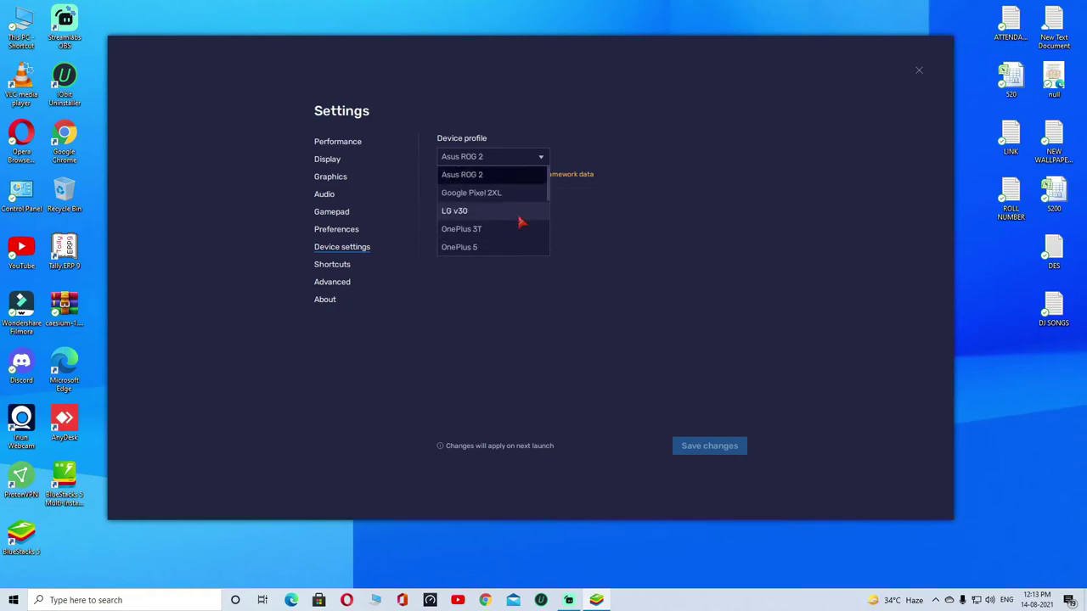
{"action": "left_click", "coordinate": [709, 226]}
Review the emulator's Preferences, Gamepad, Audio, Graphics, Performance and Display settings and close them.
{"action": "left_click", "coordinate": [337, 234]}
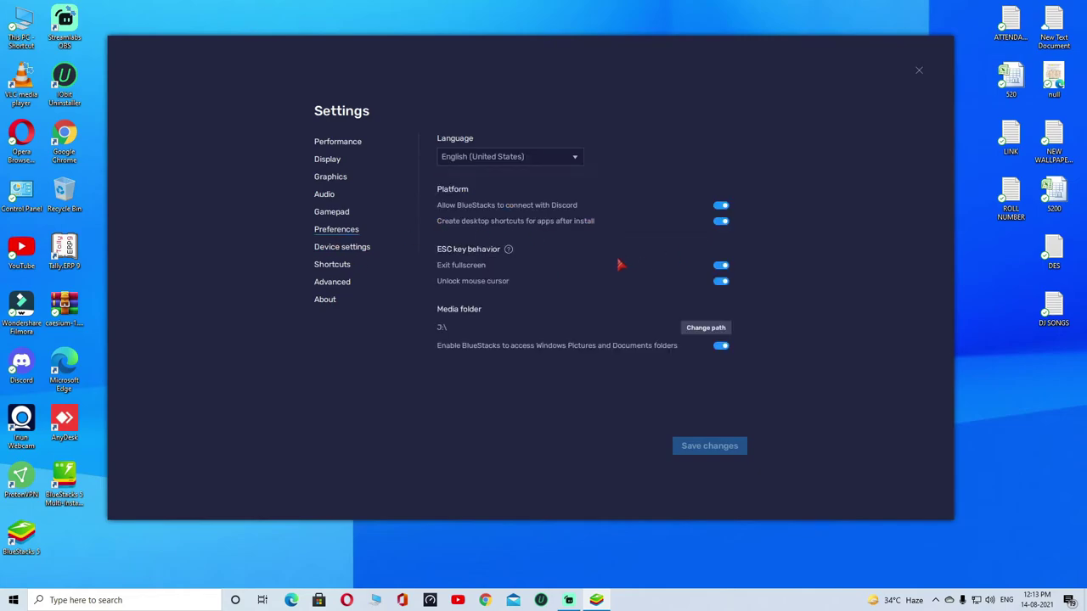
{"action": "left_click", "coordinate": [333, 214]}
{"action": "left_click", "coordinate": [326, 199]}
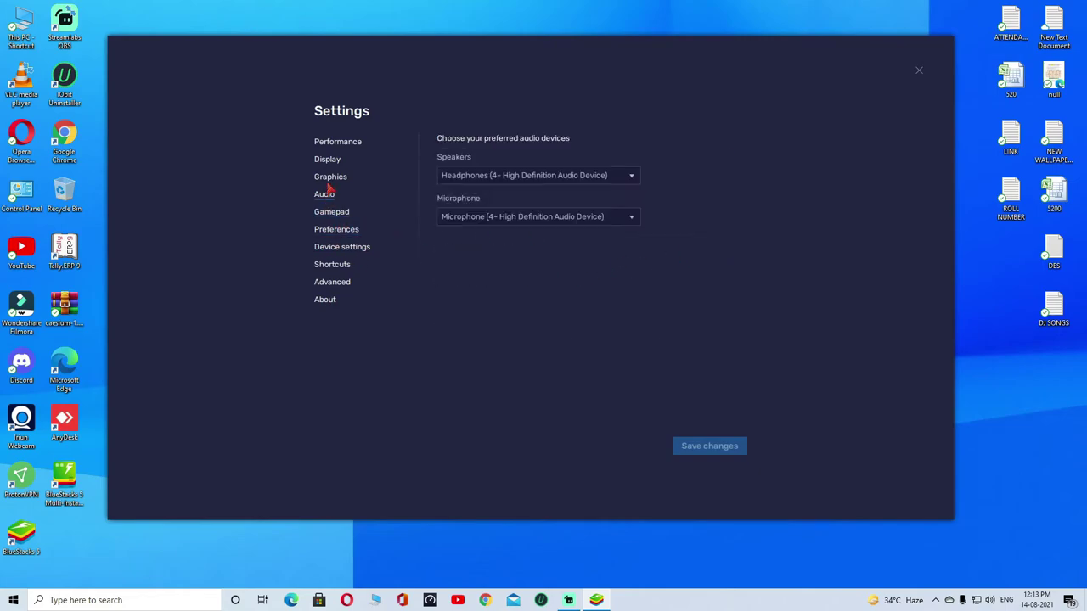
{"action": "left_click", "coordinate": [330, 179]}
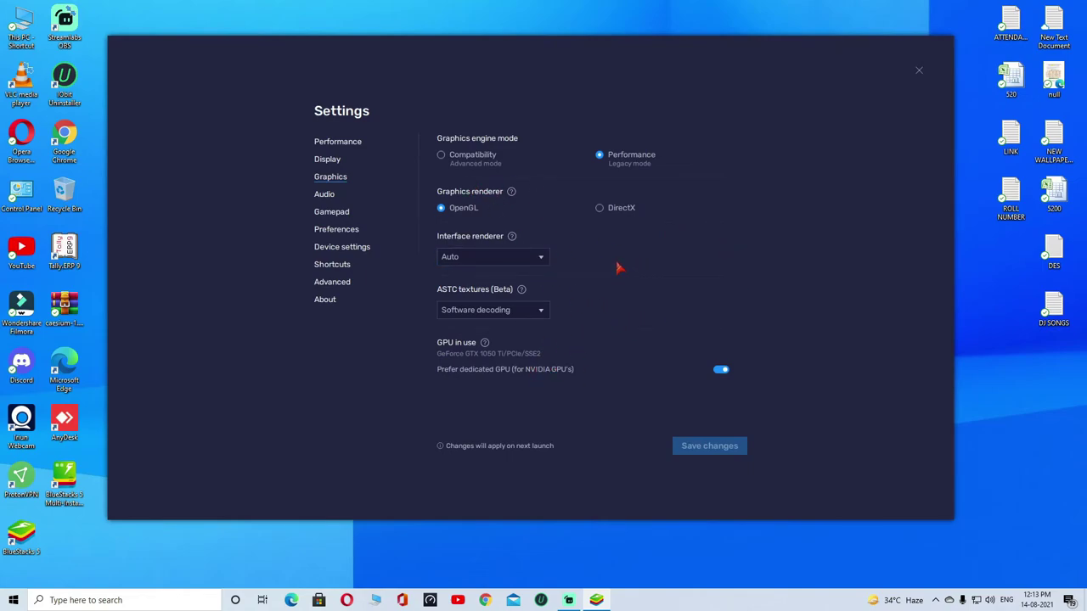
{"action": "left_click", "coordinate": [344, 161]}
{"action": "left_click", "coordinate": [342, 144]}
{"action": "left_click", "coordinate": [348, 161]}
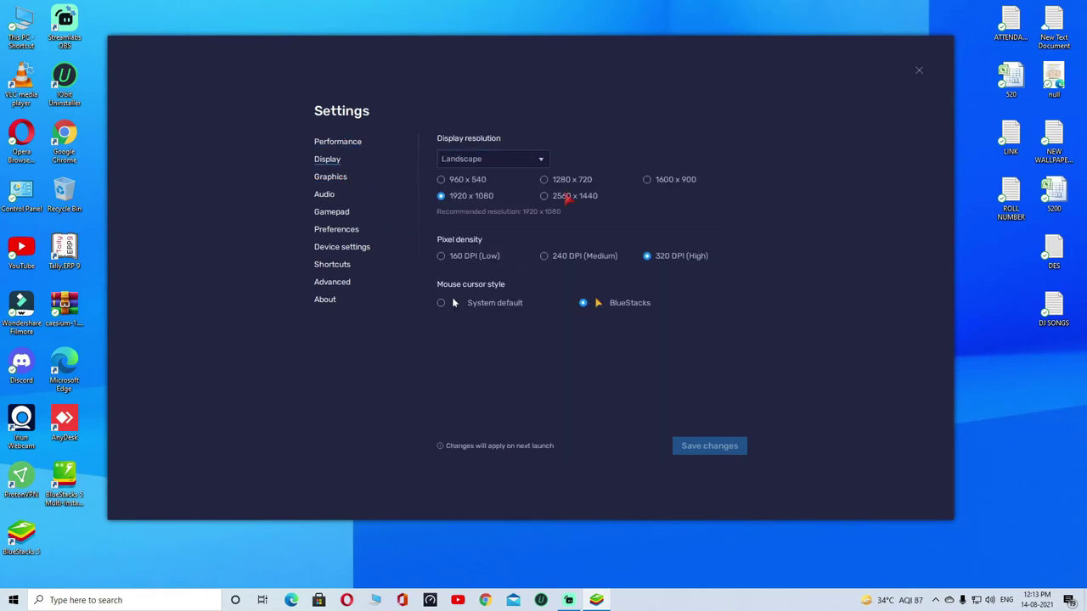
{"action": "left_click", "coordinate": [920, 70]}
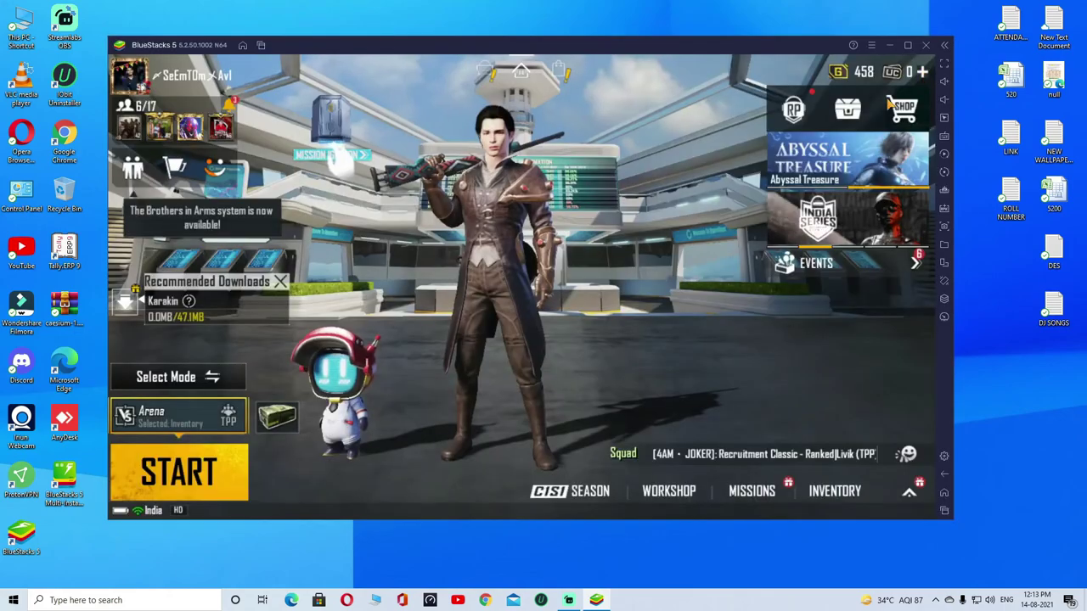
{"action": "right_click", "coordinate": [361, 3]}
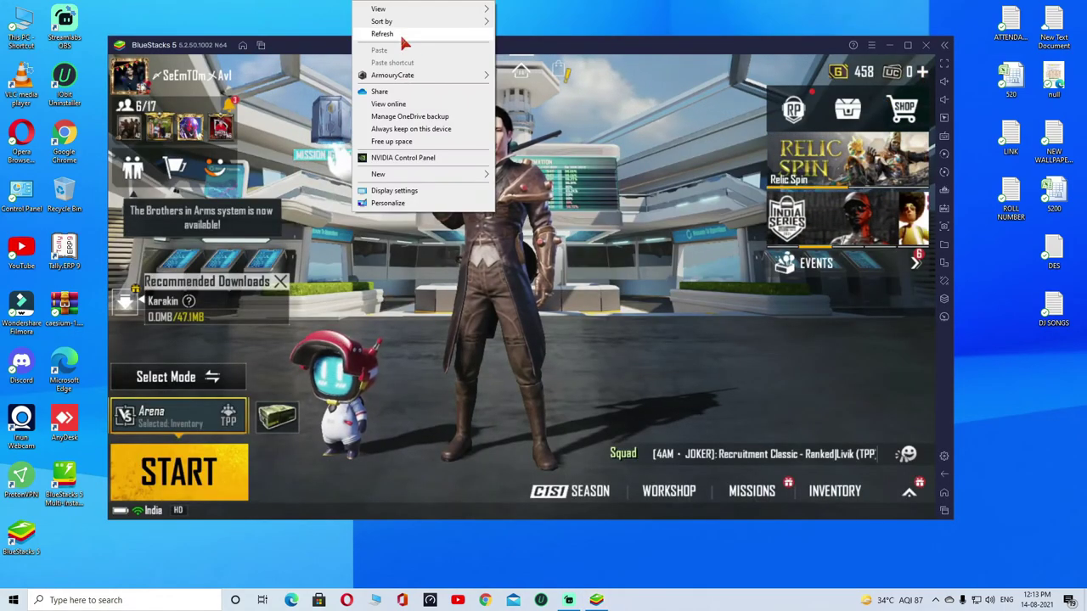
{"action": "left_click", "coordinate": [402, 33]}
{"action": "right_click", "coordinate": [527, 6]}
{"action": "left_click", "coordinate": [594, 32]}
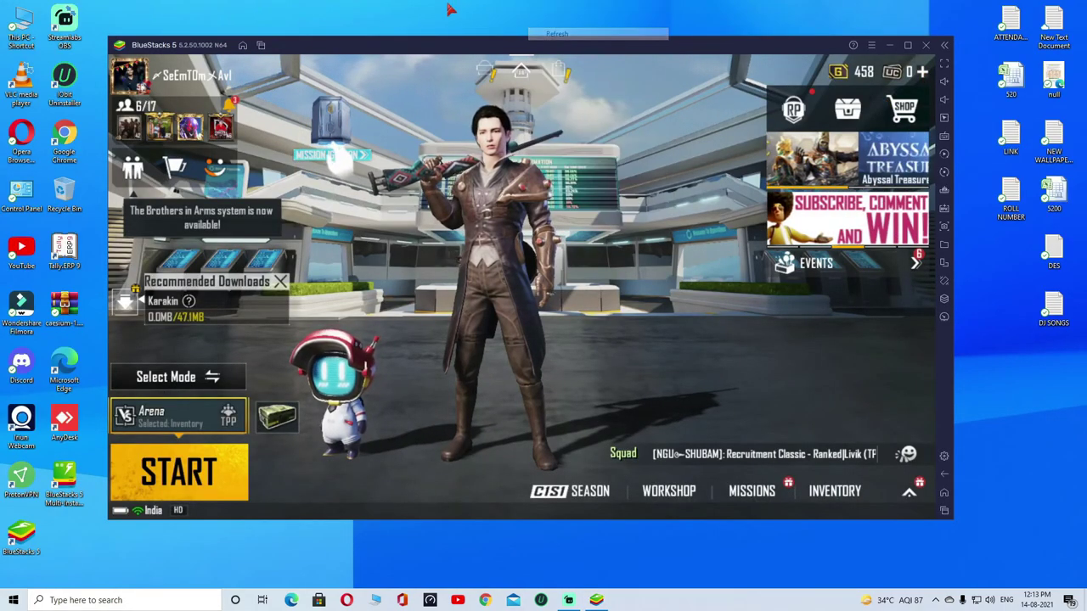
{"action": "right_click", "coordinate": [420, 2]}
{"action": "left_click", "coordinate": [487, 34]}
{"action": "right_click", "coordinate": [556, 2]}
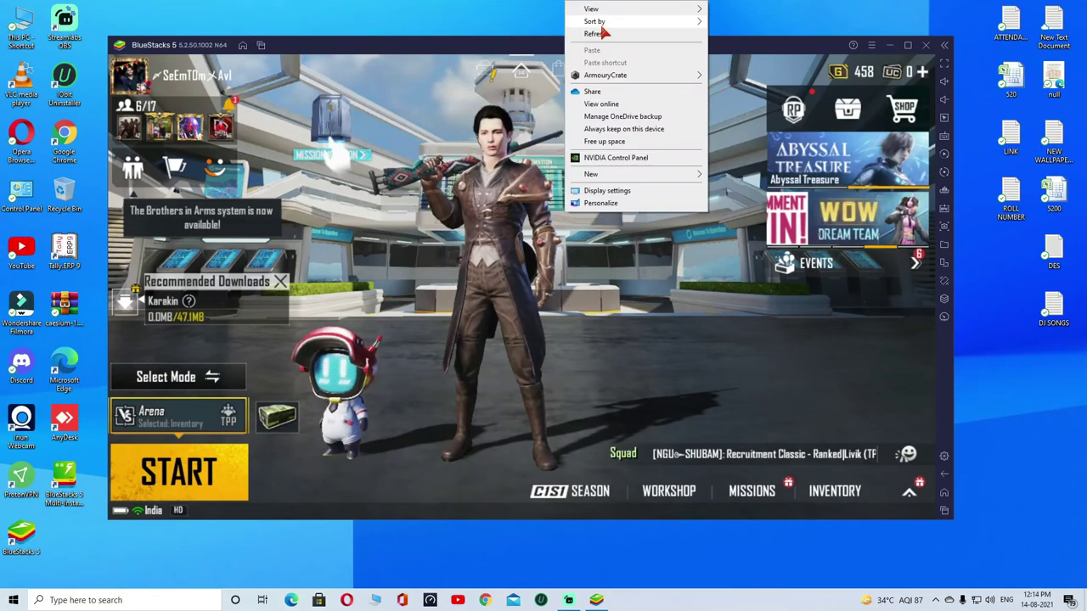
{"action": "left_click", "coordinate": [600, 33]}
{"action": "right_click", "coordinate": [458, 4]}
{"action": "left_click", "coordinate": [497, 32]}
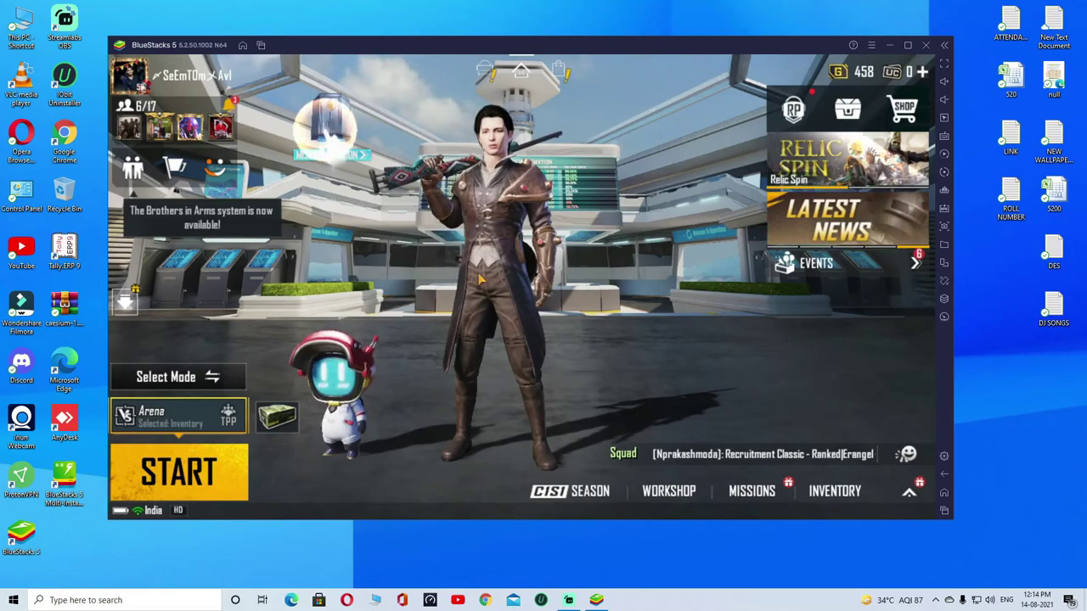
Switch the emulator to full screen and return from the player profile to the game lobby.
{"action": "left_click", "coordinate": [943, 64]}
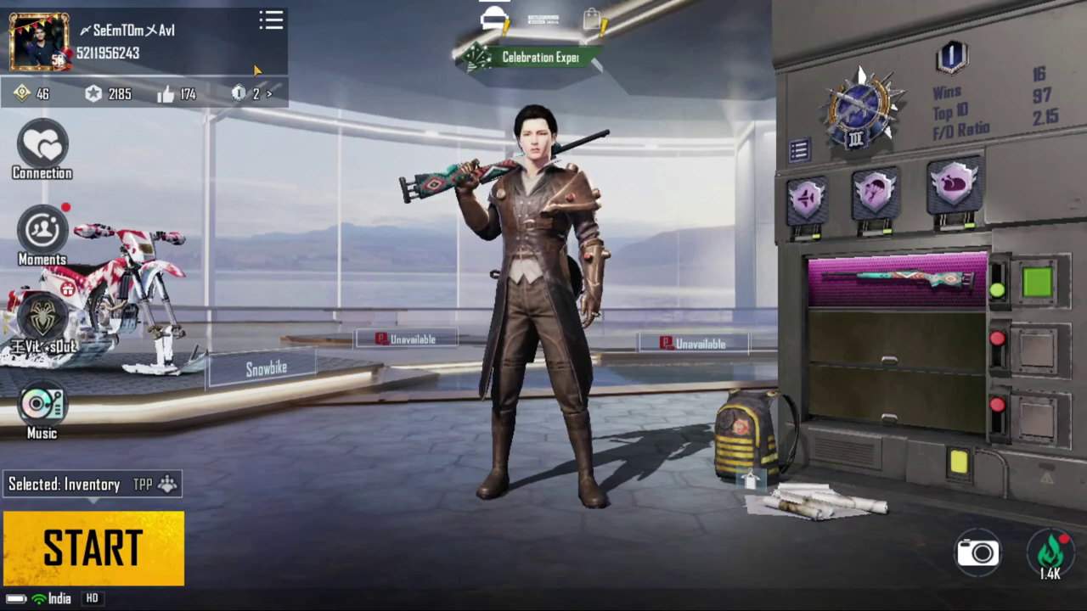
{"action": "left_click", "coordinate": [544, 25]}
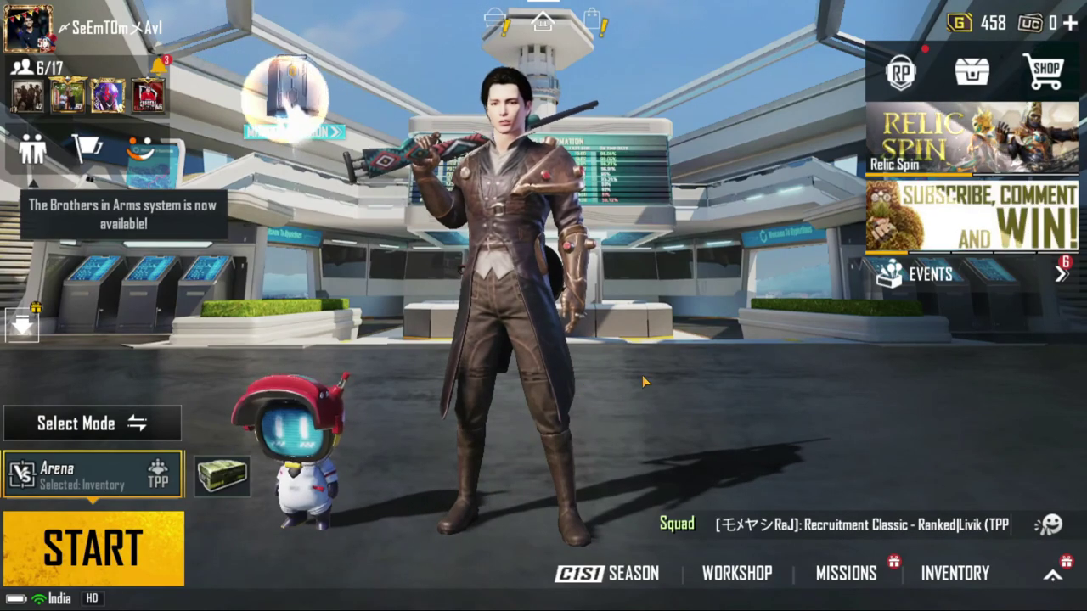
Collect the available mission rewards, dismiss the reward screens and return to the game lobby.
{"action": "left_click", "coordinate": [848, 581]}
{"action": "left_click", "coordinate": [1014, 577]}
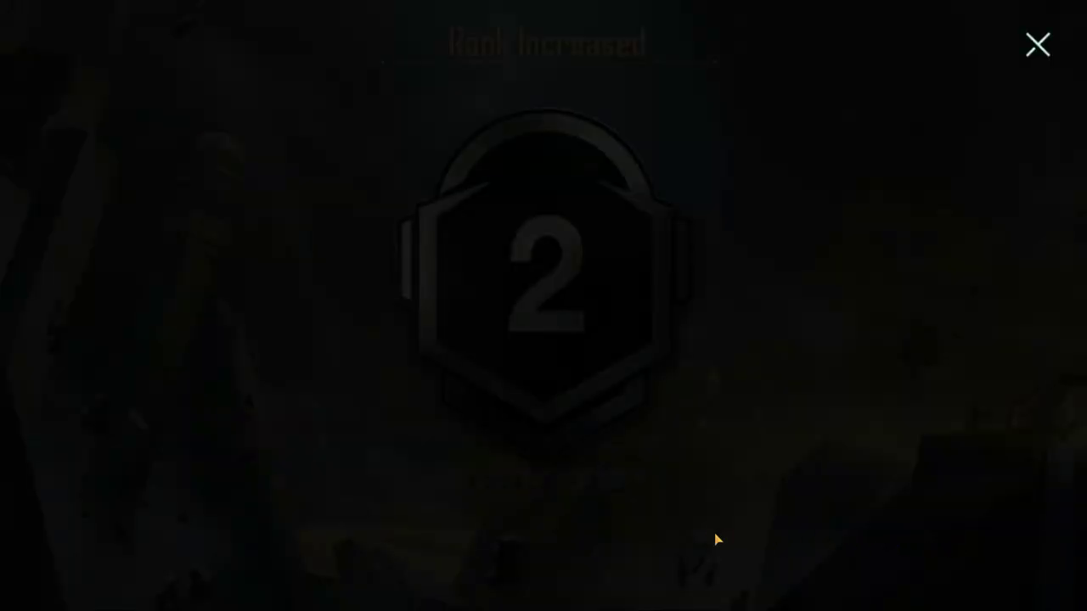
{"action": "left_click", "coordinate": [628, 556]}
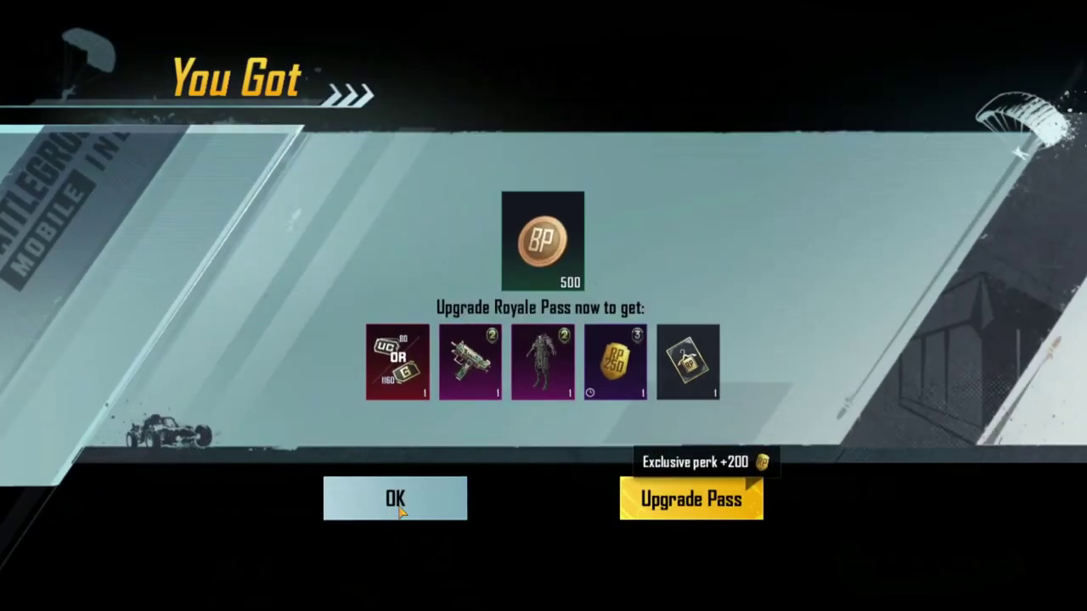
{"action": "left_click", "coordinate": [565, 465]}
{"action": "left_click", "coordinate": [1060, 28]}
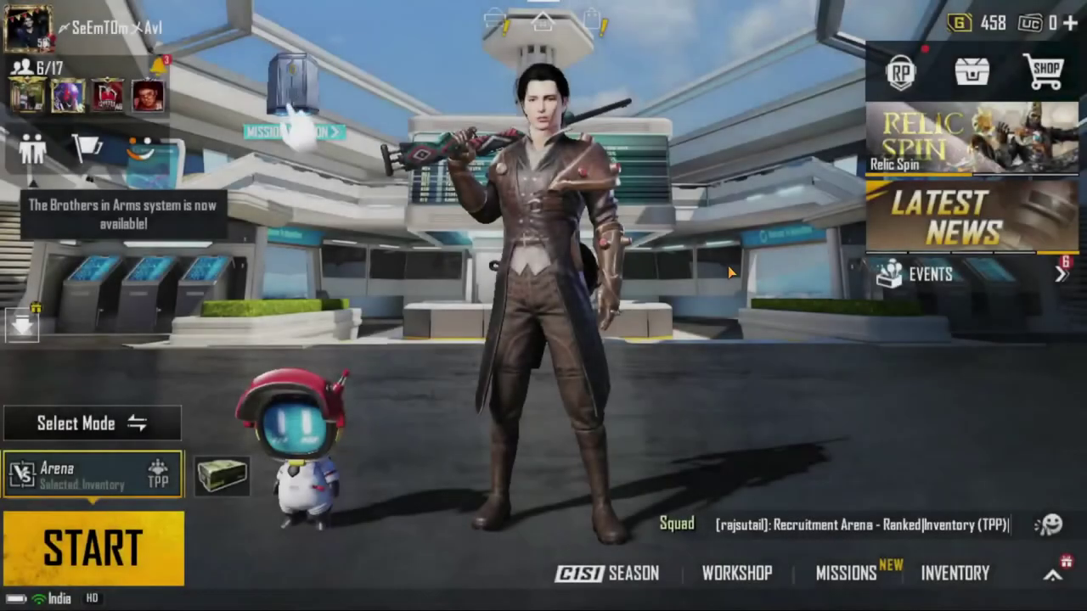